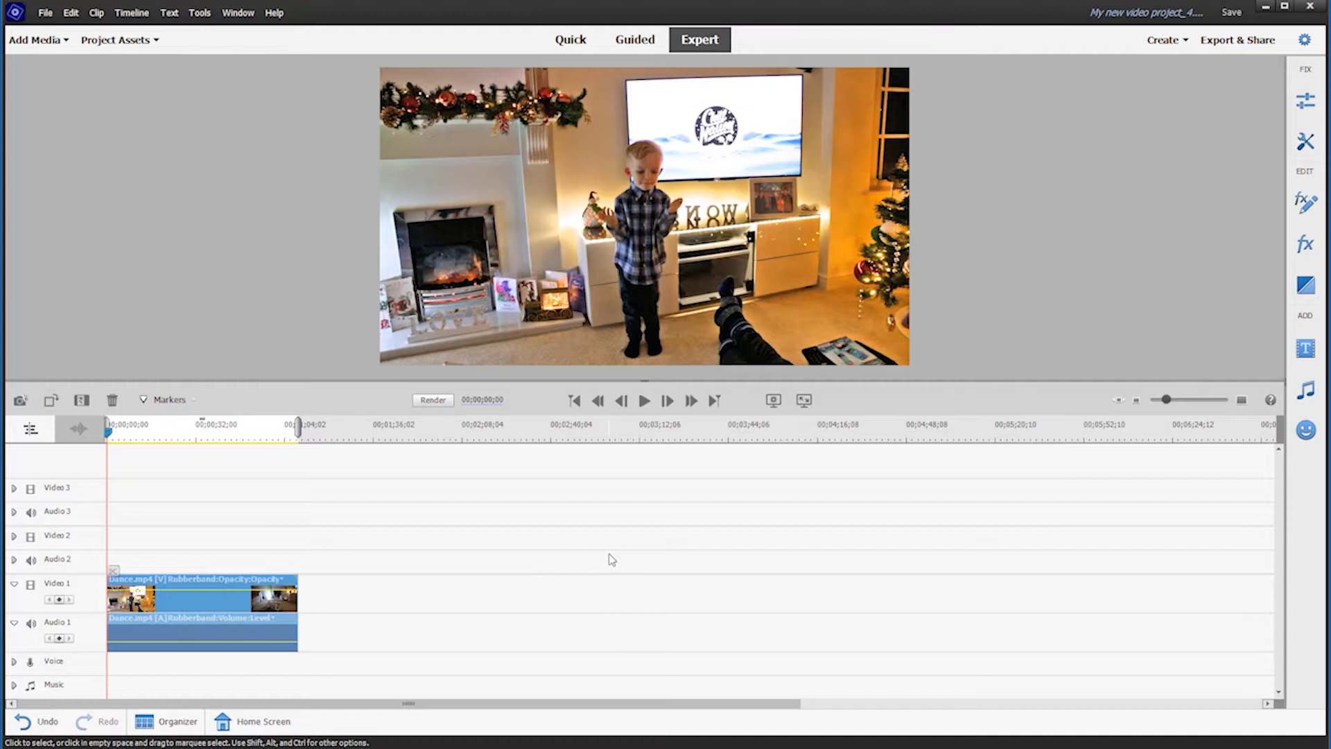
- Delete the Dance.mp4 clip from the timeline and check the project's imported media
click(638, 610)
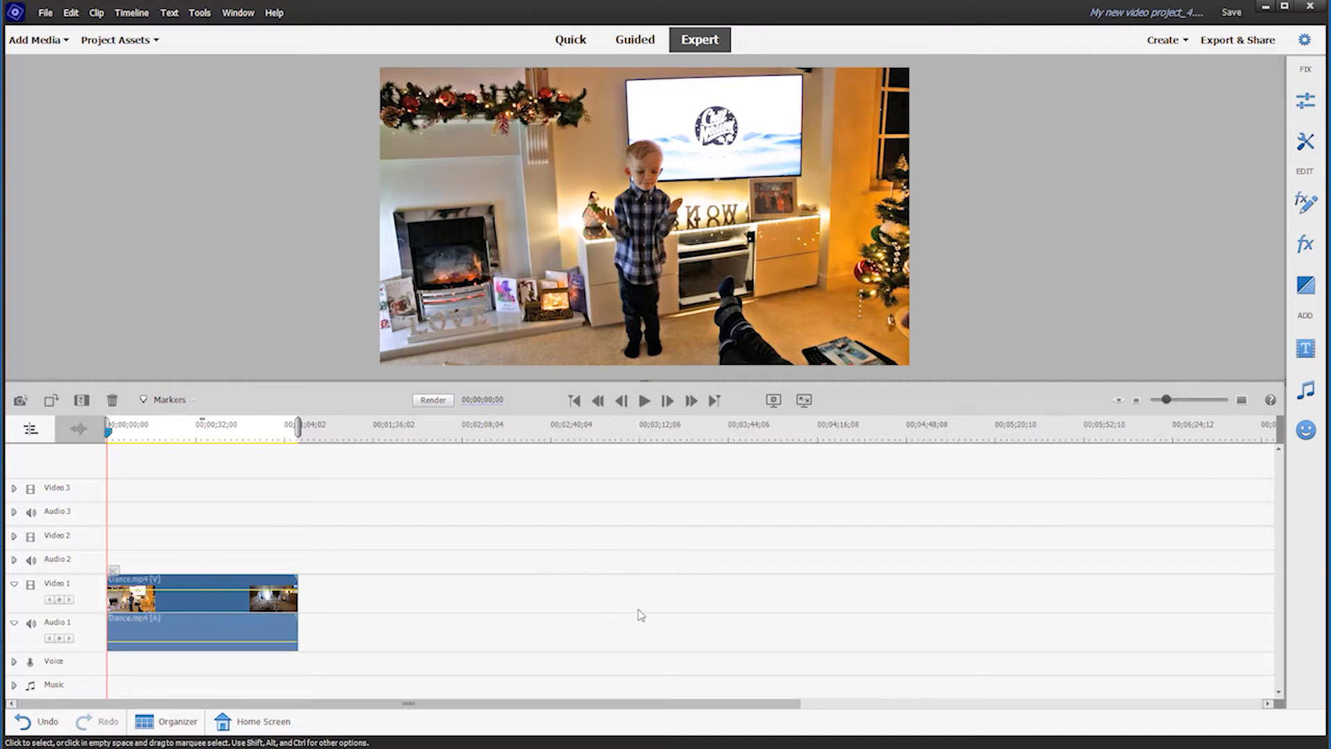
click(214, 610)
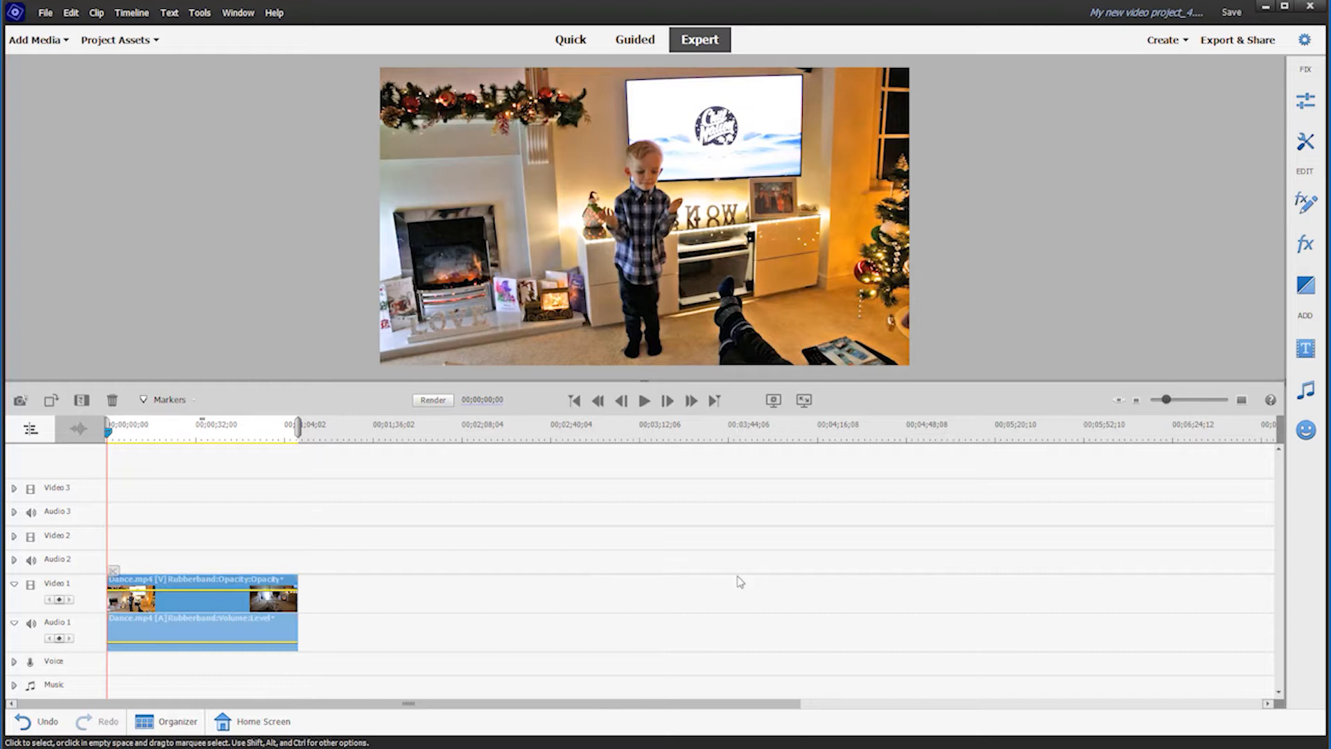
key(Delete)
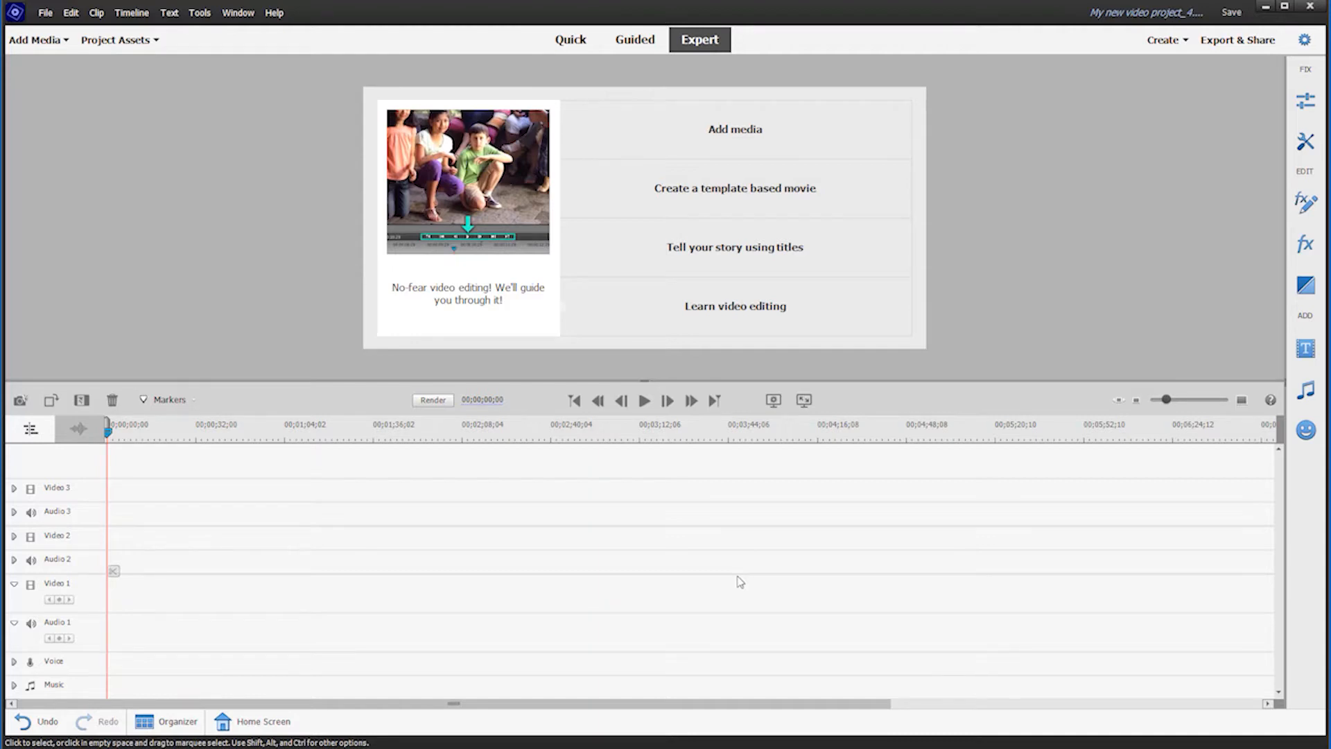
click(115, 39)
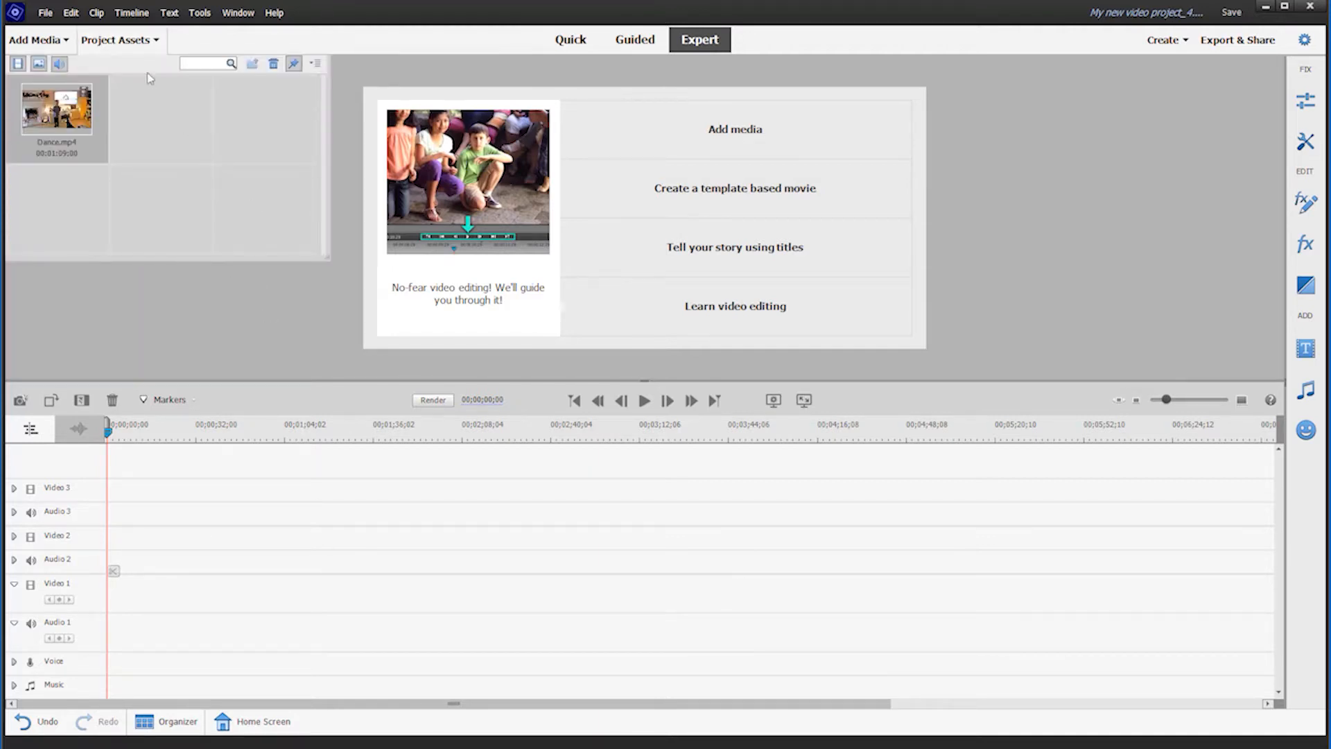
click(130, 43)
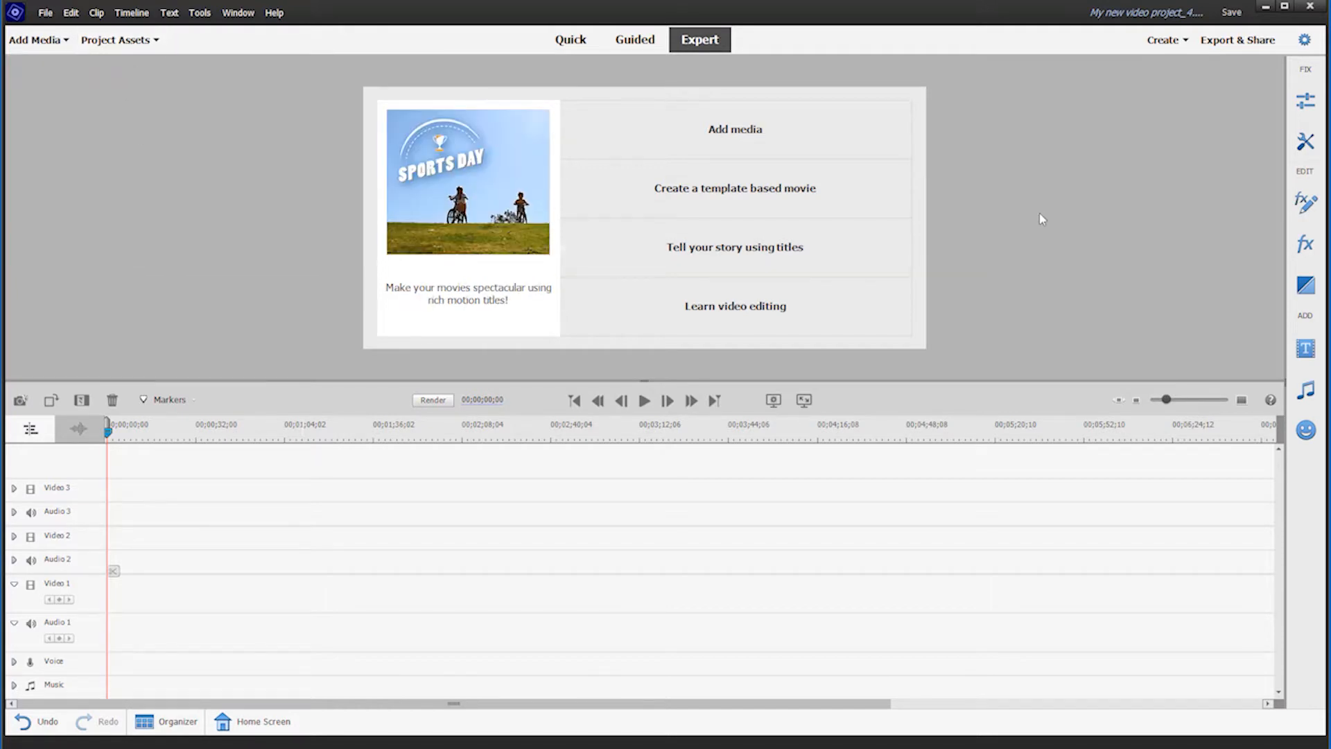
- Start the Animated Overlays guided edit from the video adjustment tutorials
click(642, 41)
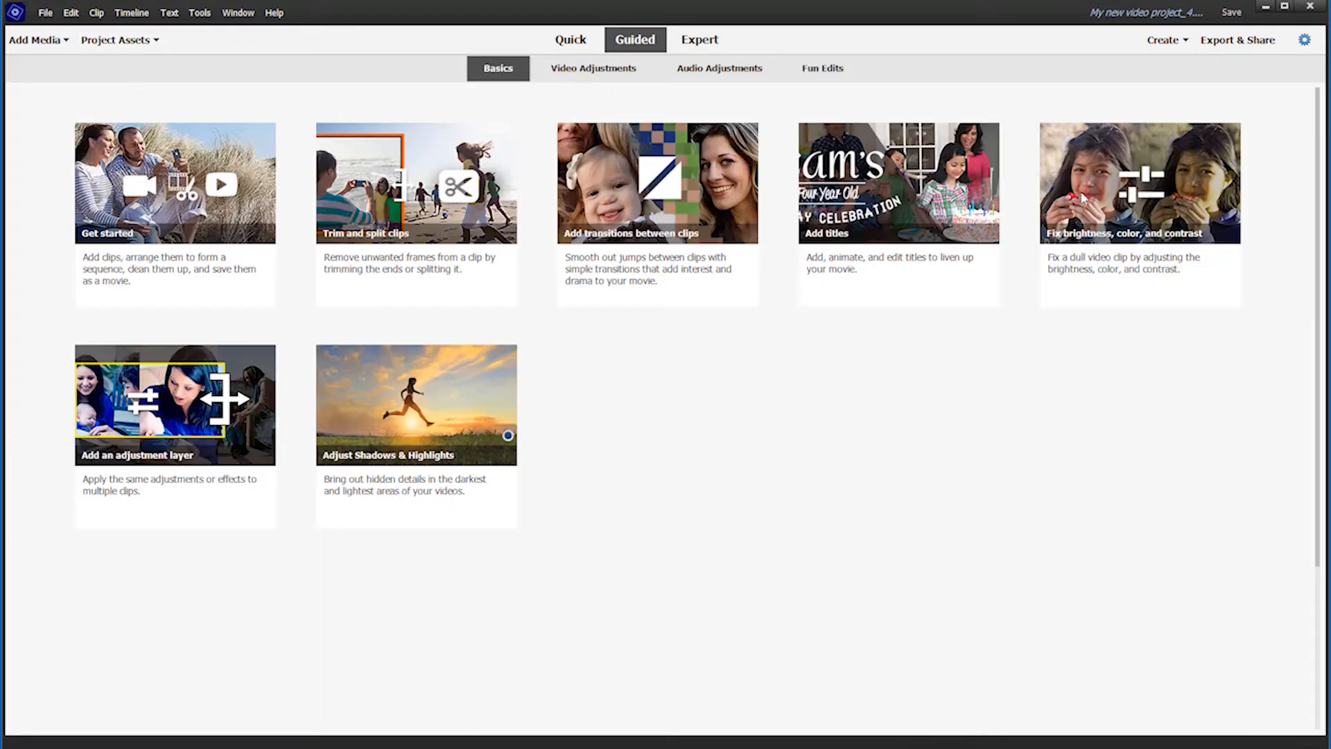
click(613, 73)
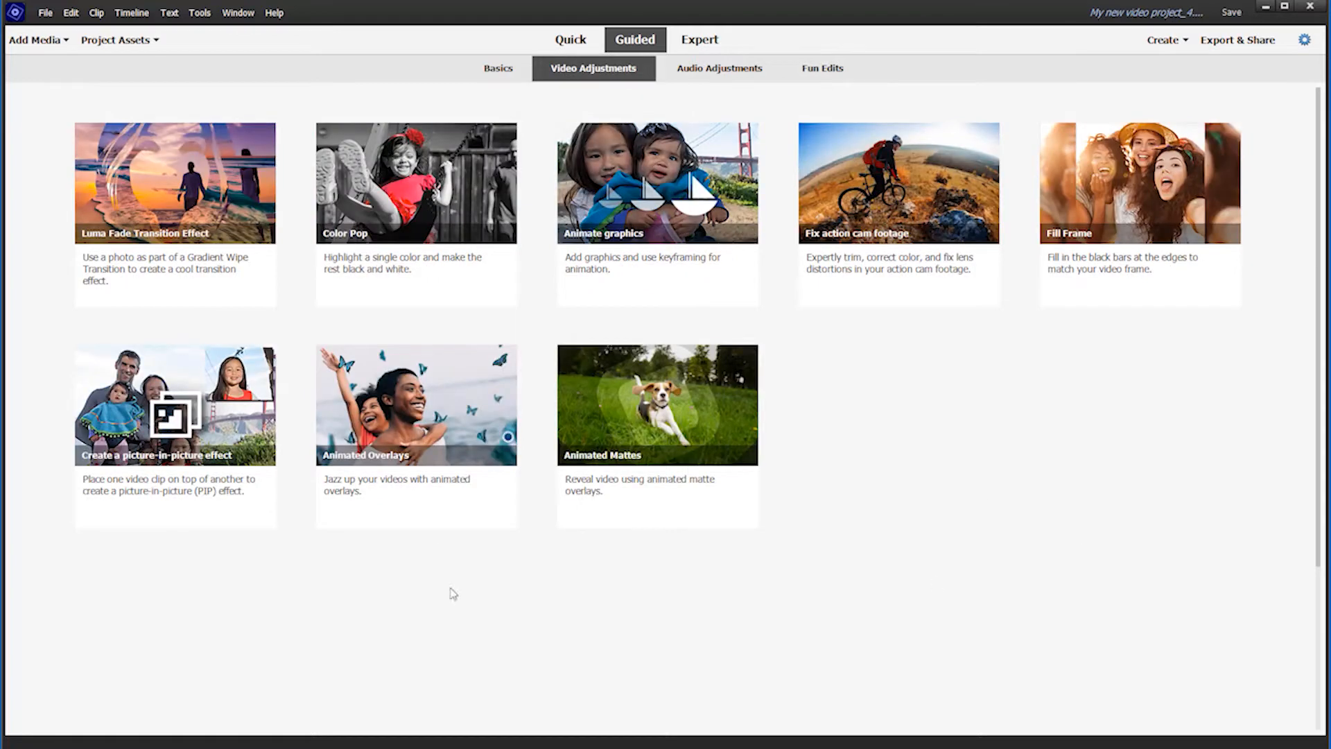
click(447, 413)
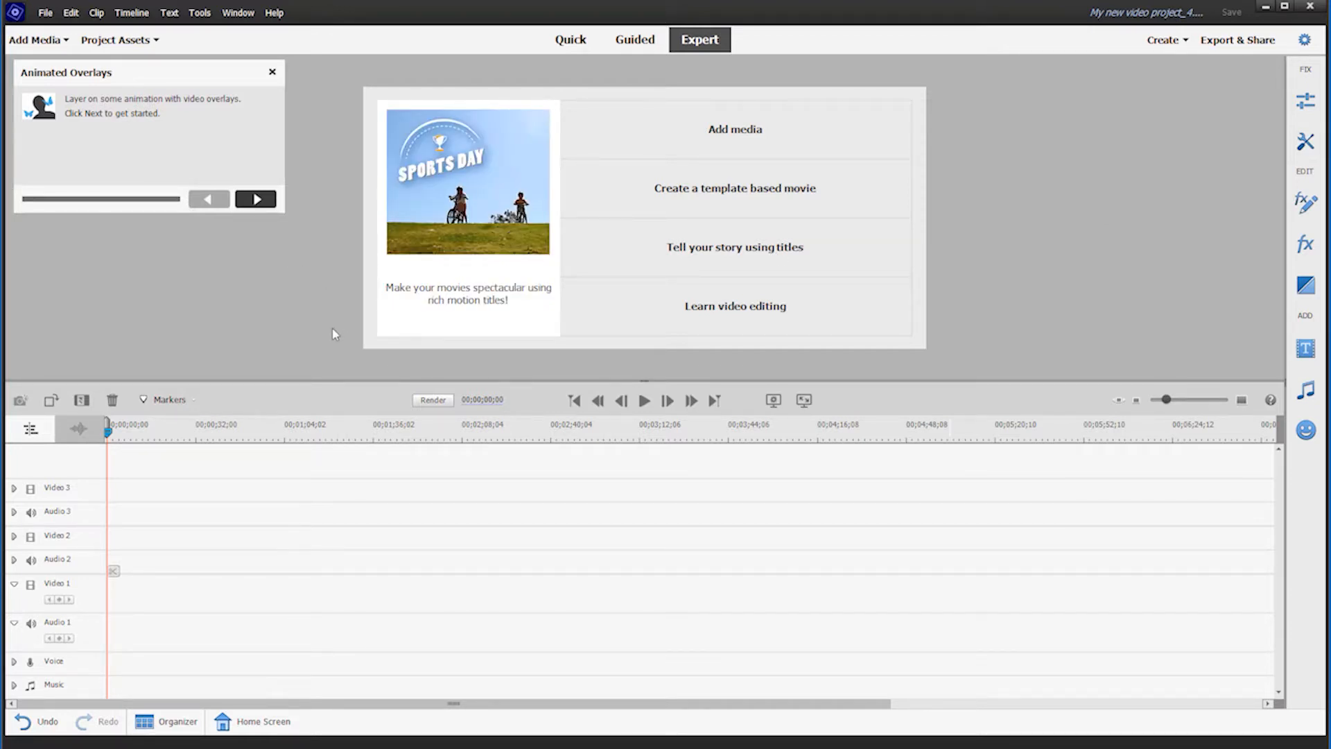
- Advance the guided edit and place Dance.mp4 from the project assets at the start of the Video 1 track
click(256, 200)
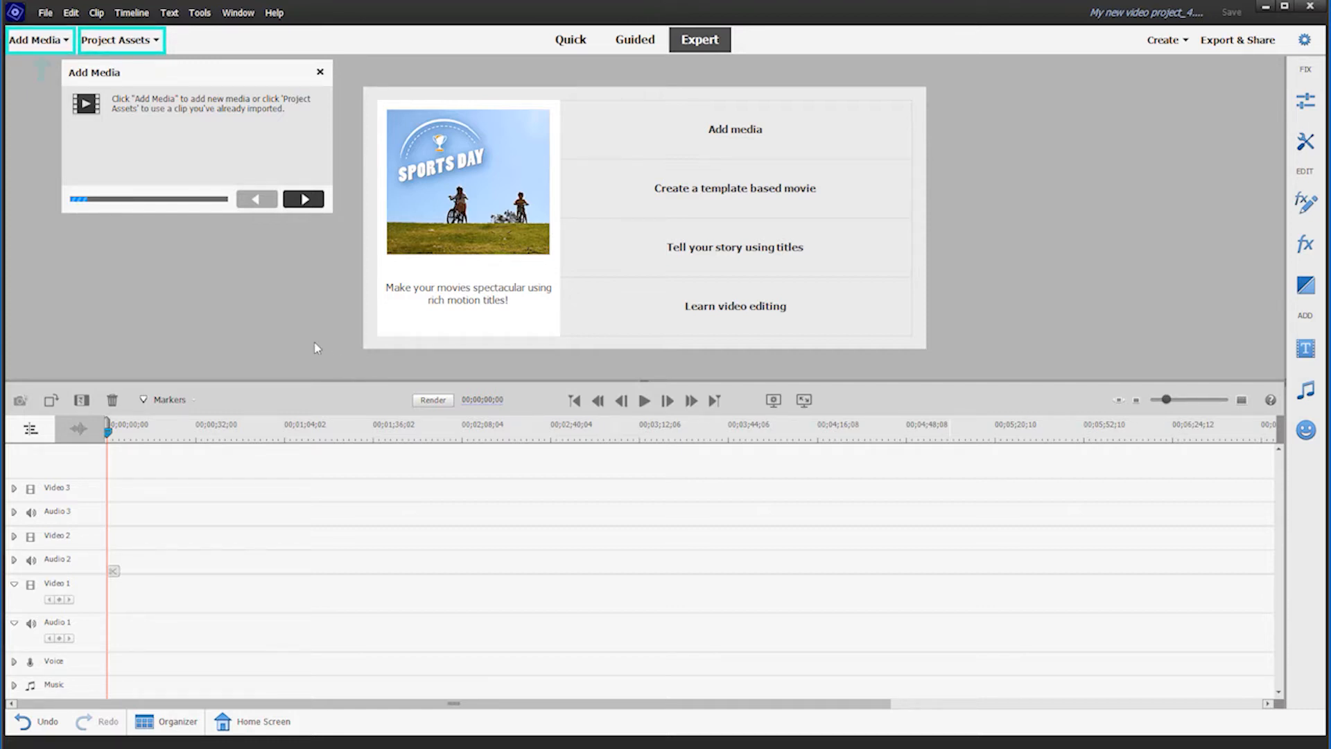
click(122, 43)
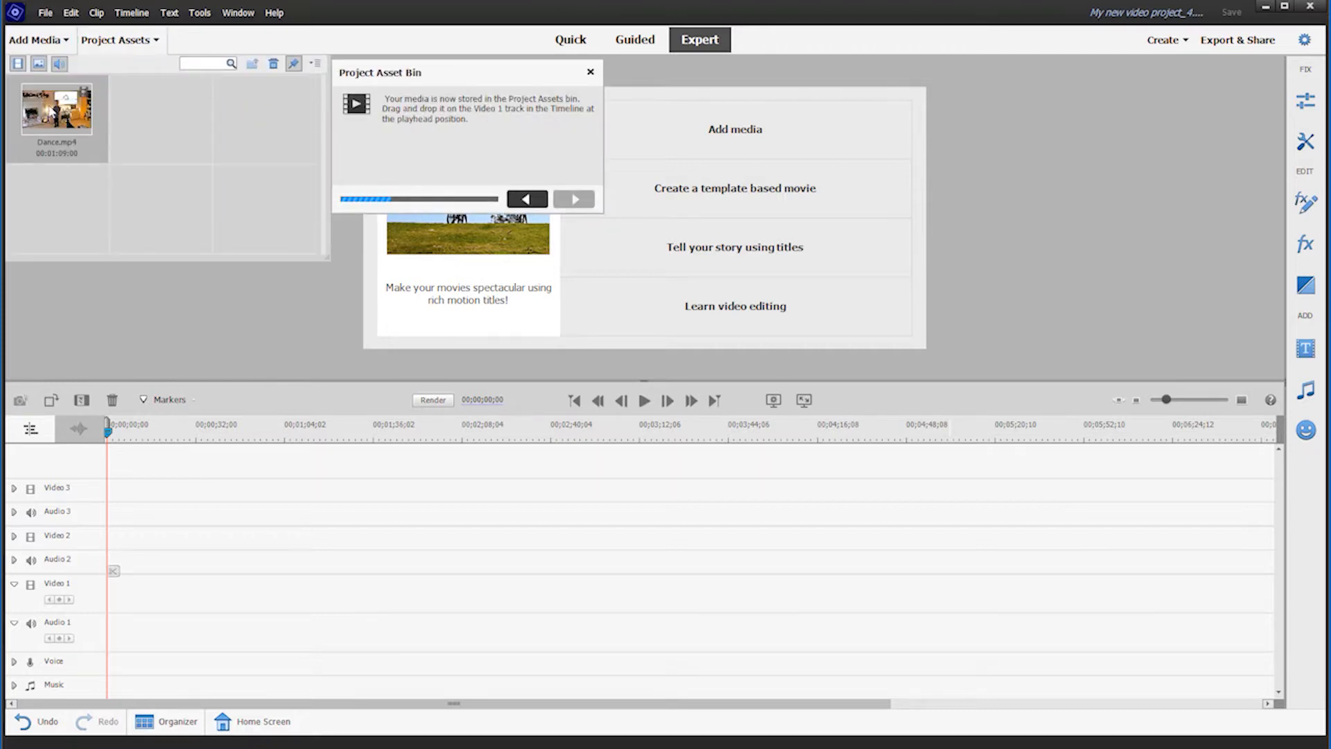
drag(76, 144, 112, 624)
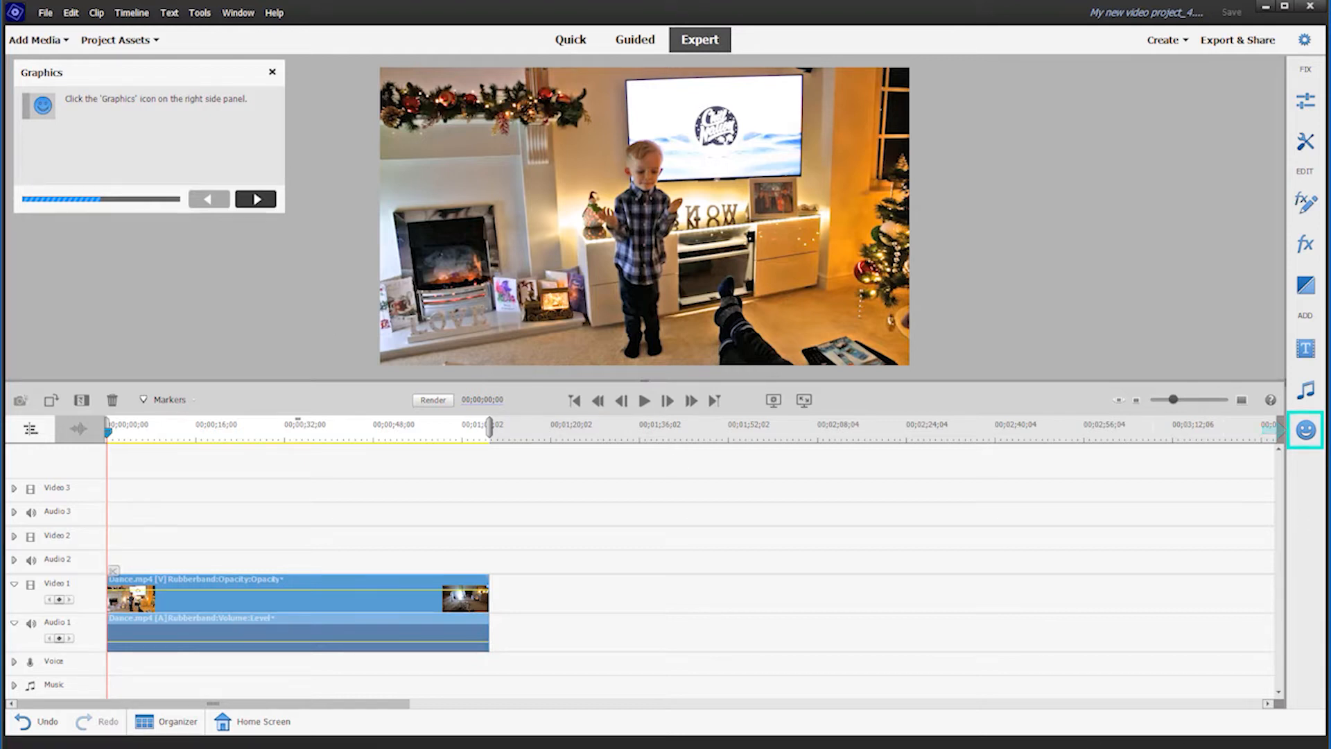
- Add the Bubbles_2 animated overlay at the start of the Video 2 track, above the Dance.mp4 clip
click(1306, 430)
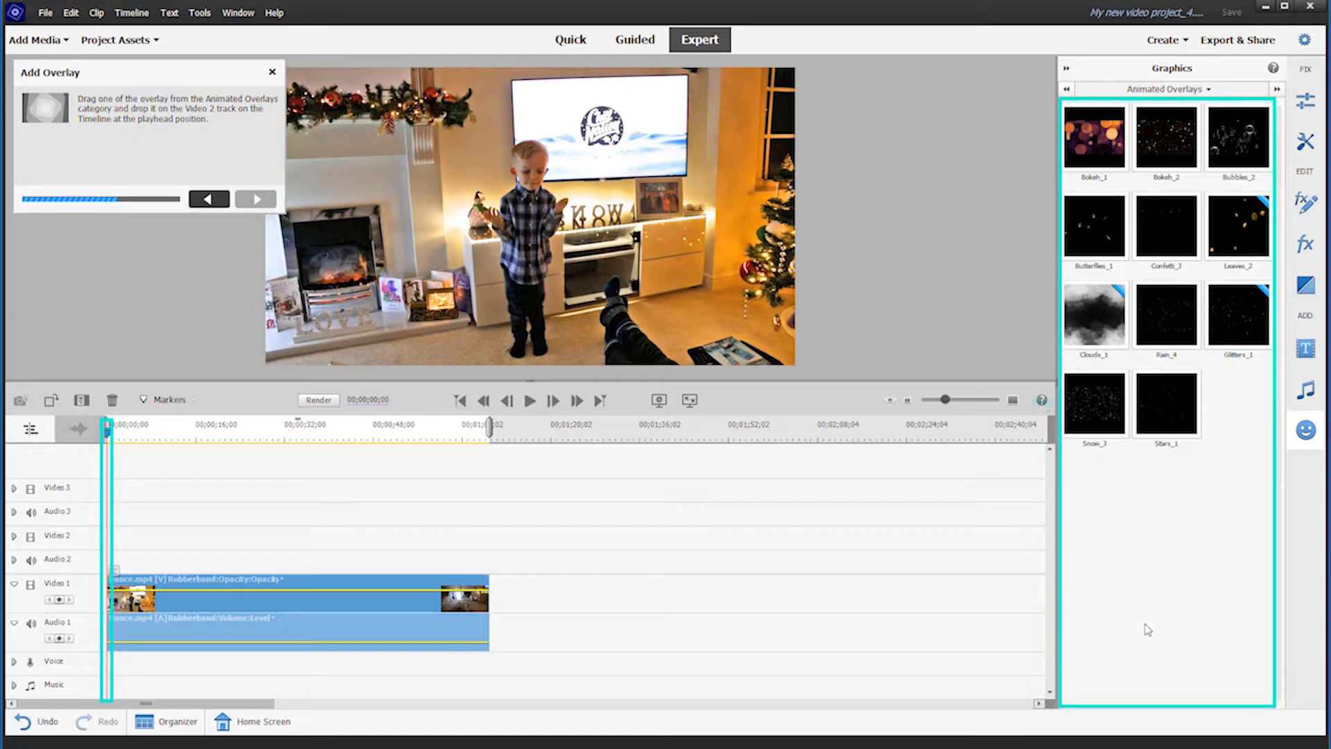
click(1254, 152)
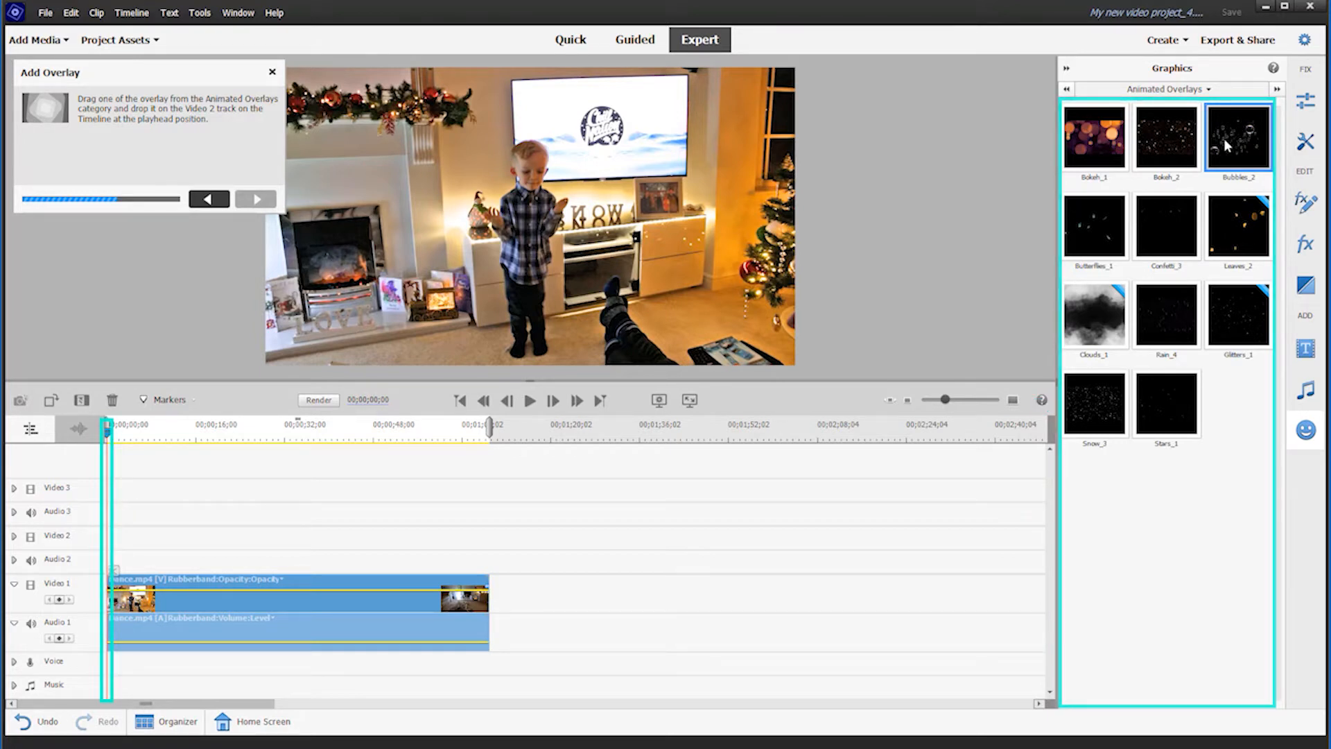
drag(1228, 146, 115, 546)
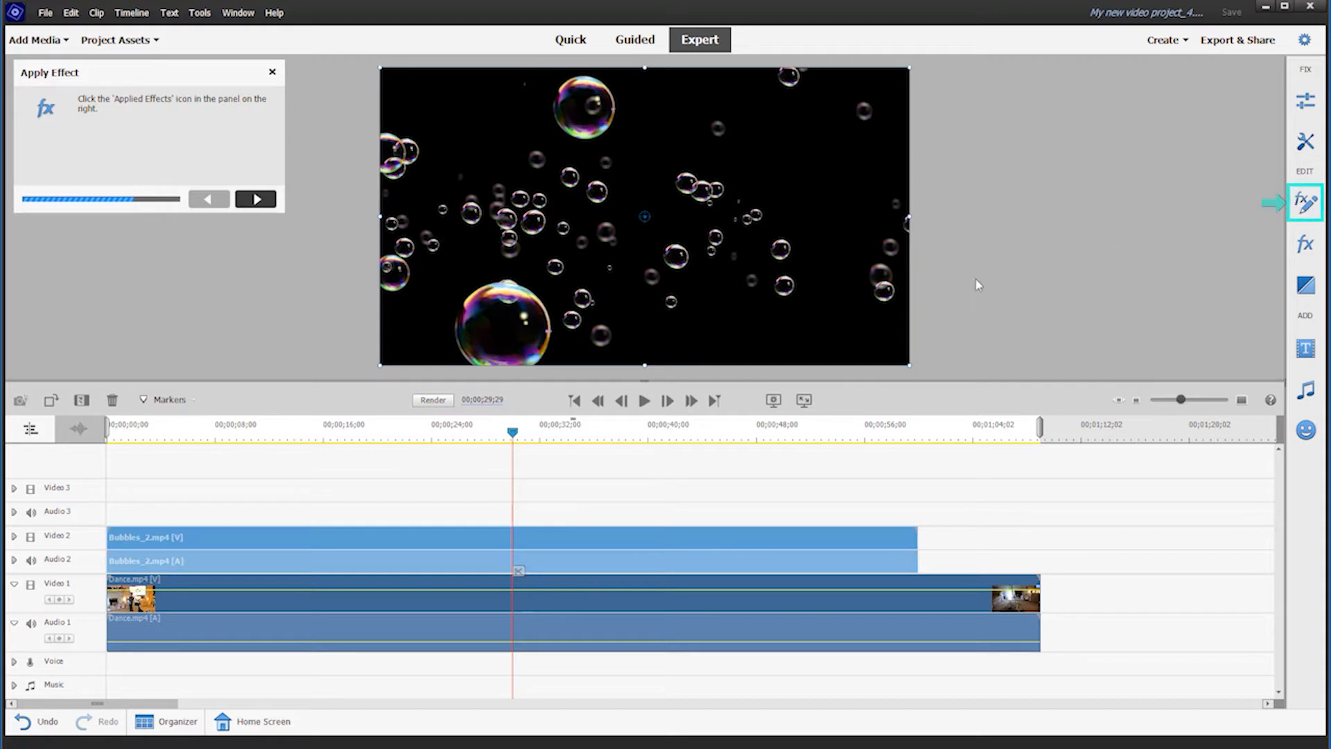
- Set the opacity blend mode of the Bubbles_2 overlay to Lighten
click(1305, 202)
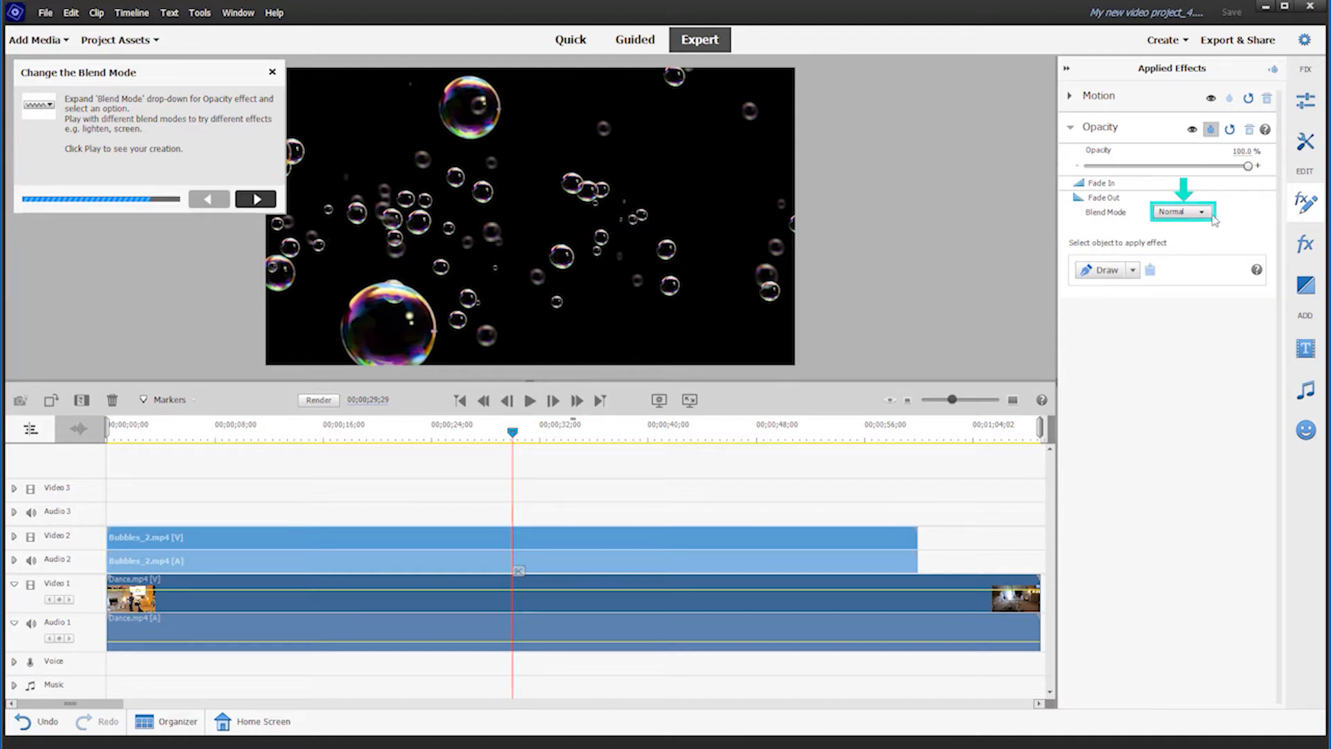
click(1205, 214)
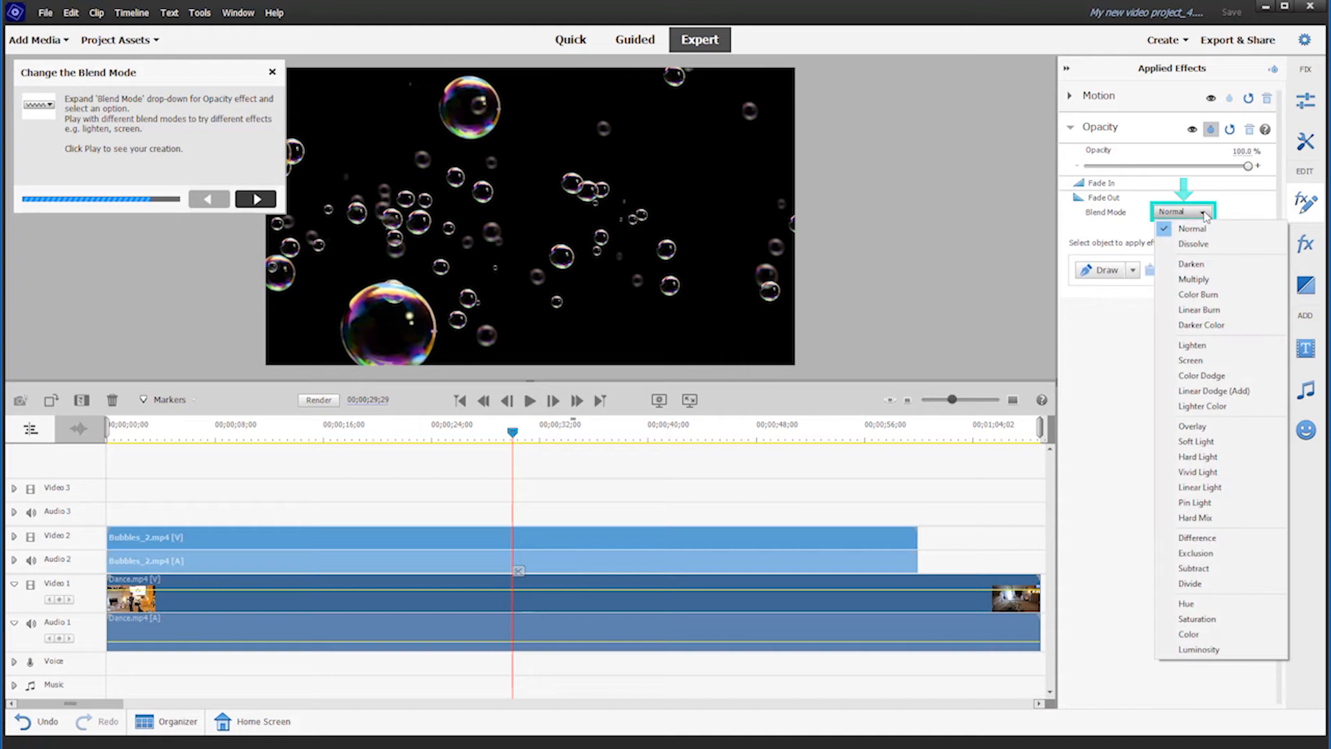
click(1199, 346)
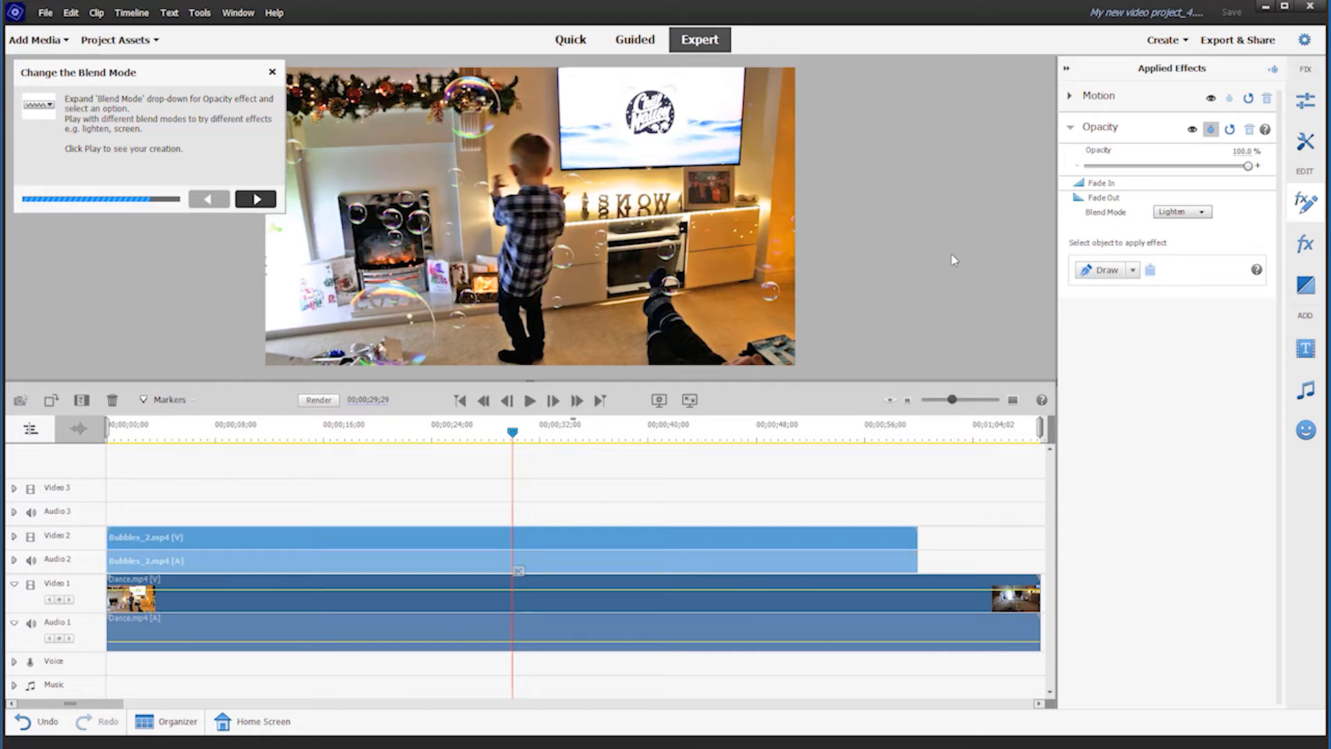
- Trim the end of the Dance.mp4 clip to match the Bubbles_2 overlay's duration and finish the guided edit
click(257, 201)
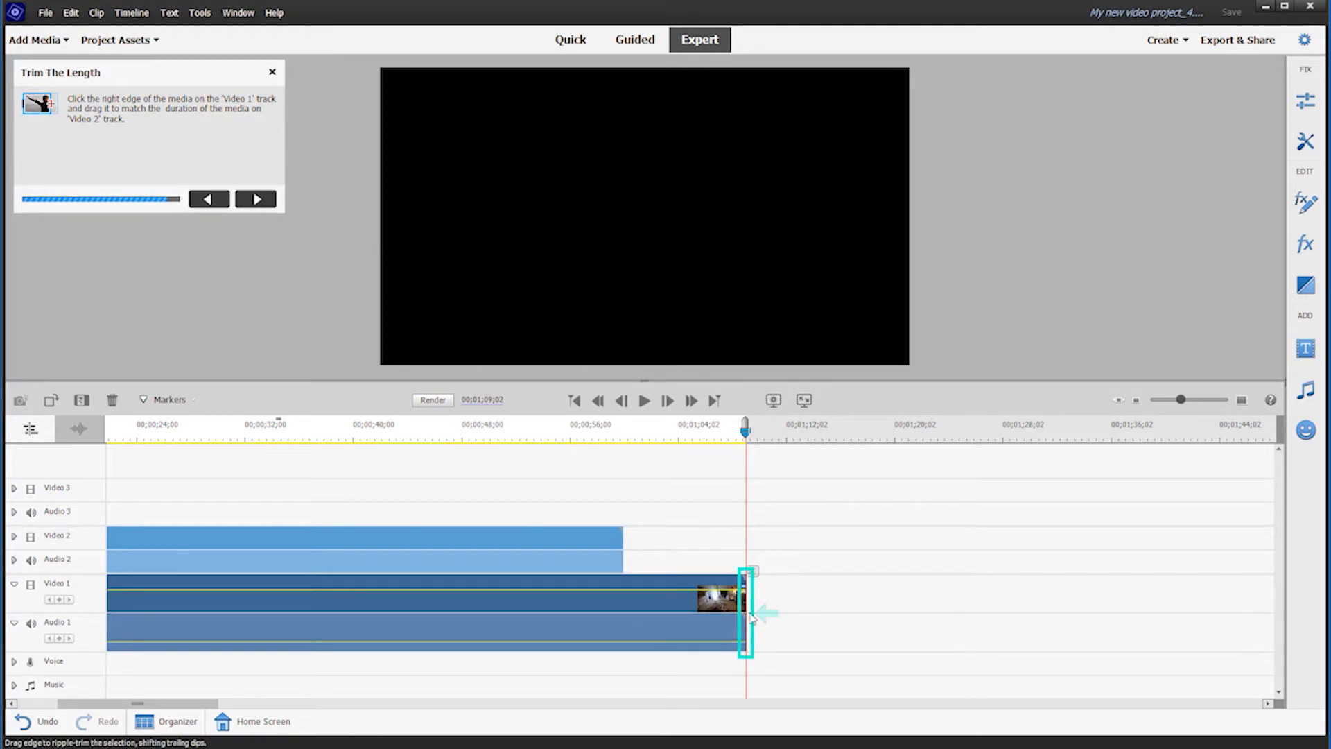
drag(751, 617, 623, 615)
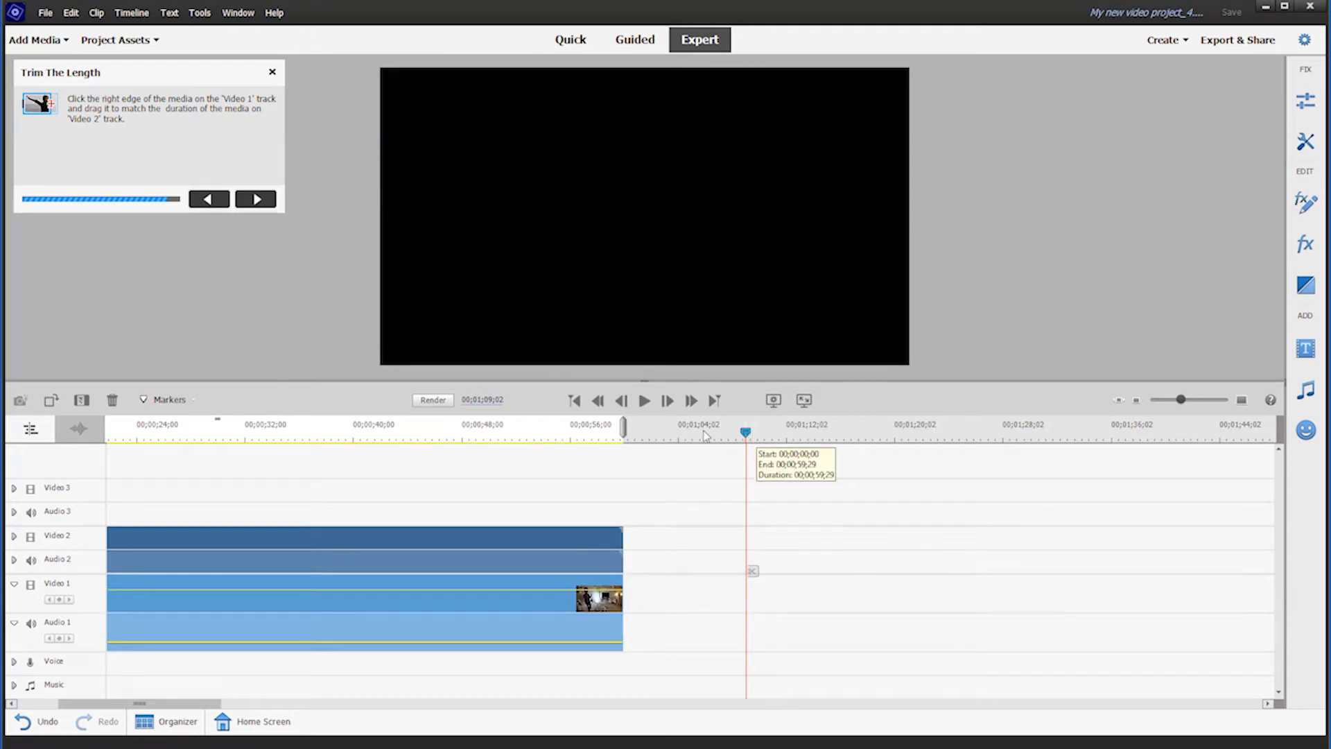
click(268, 202)
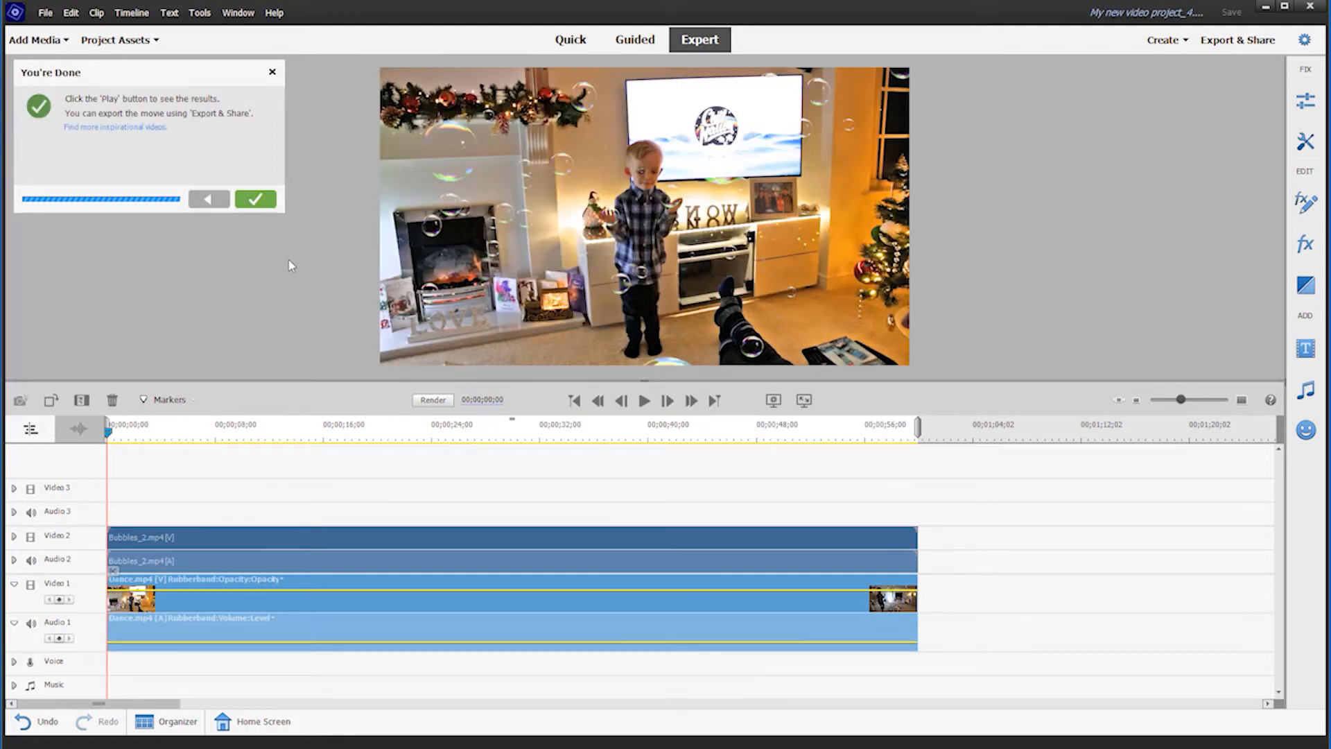
click(255, 201)
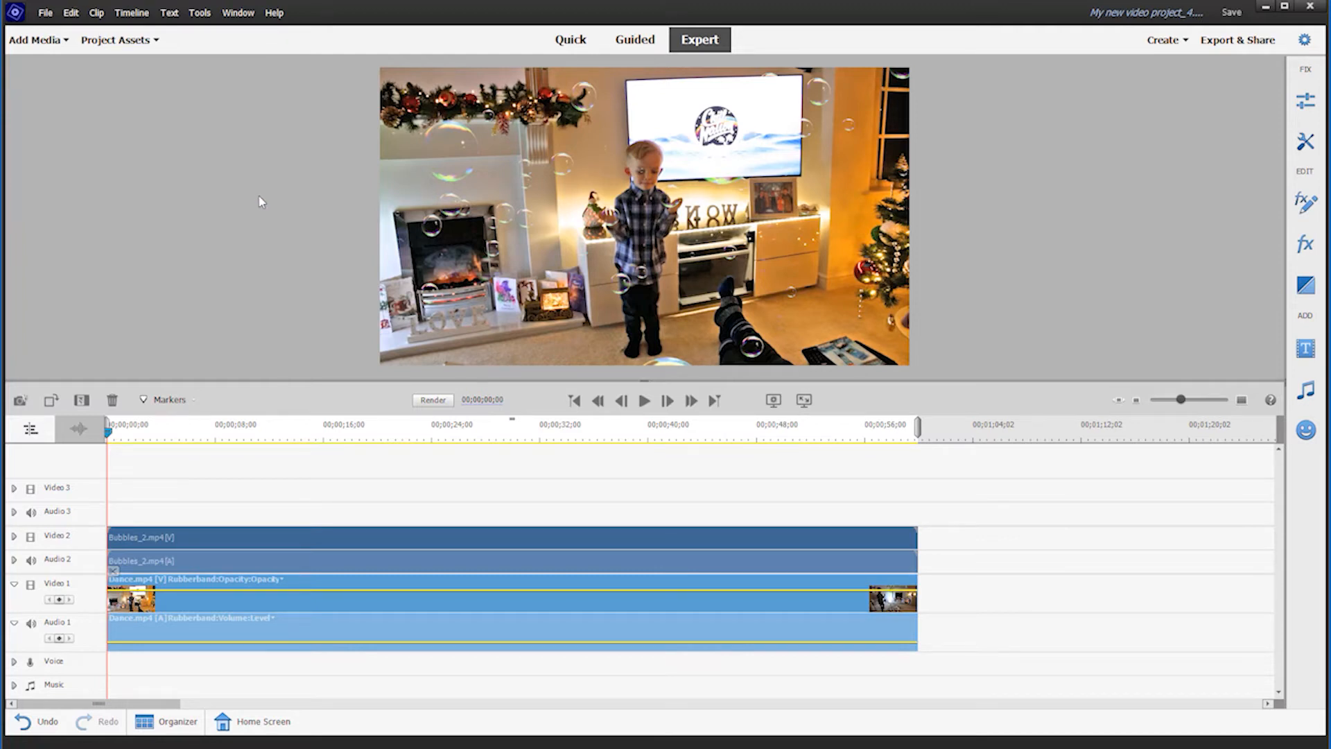
- Play back the Bubbles_2, Bokeh_1 and Confetti_3 overlay examples and look at the blend mode options
click(643, 401)
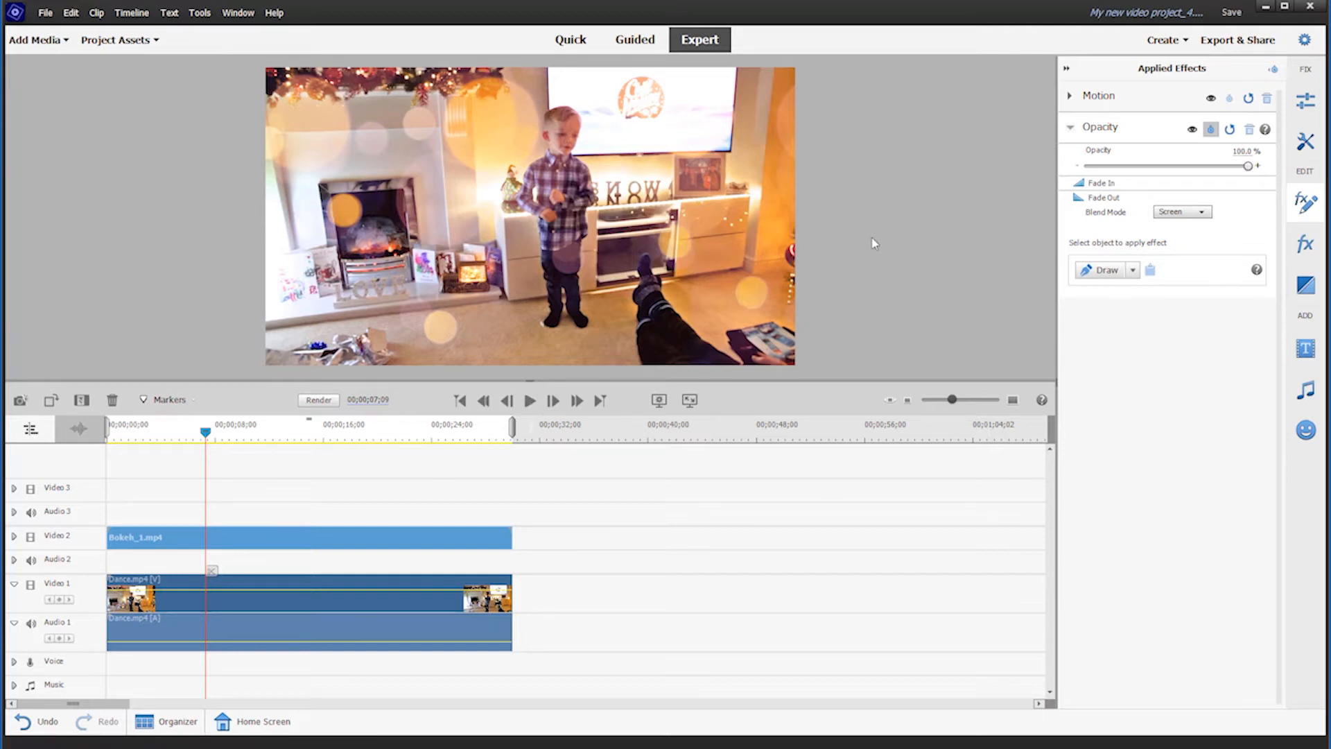
key(space)
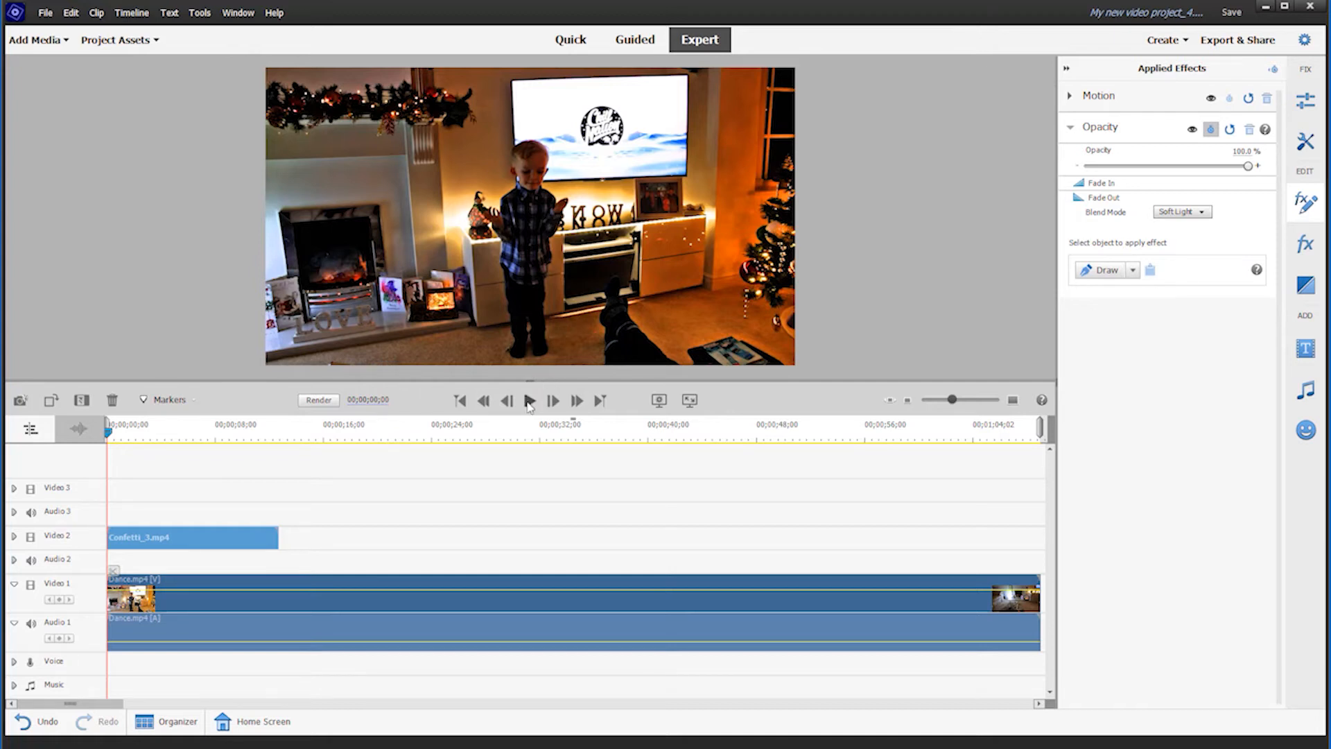
key(space)
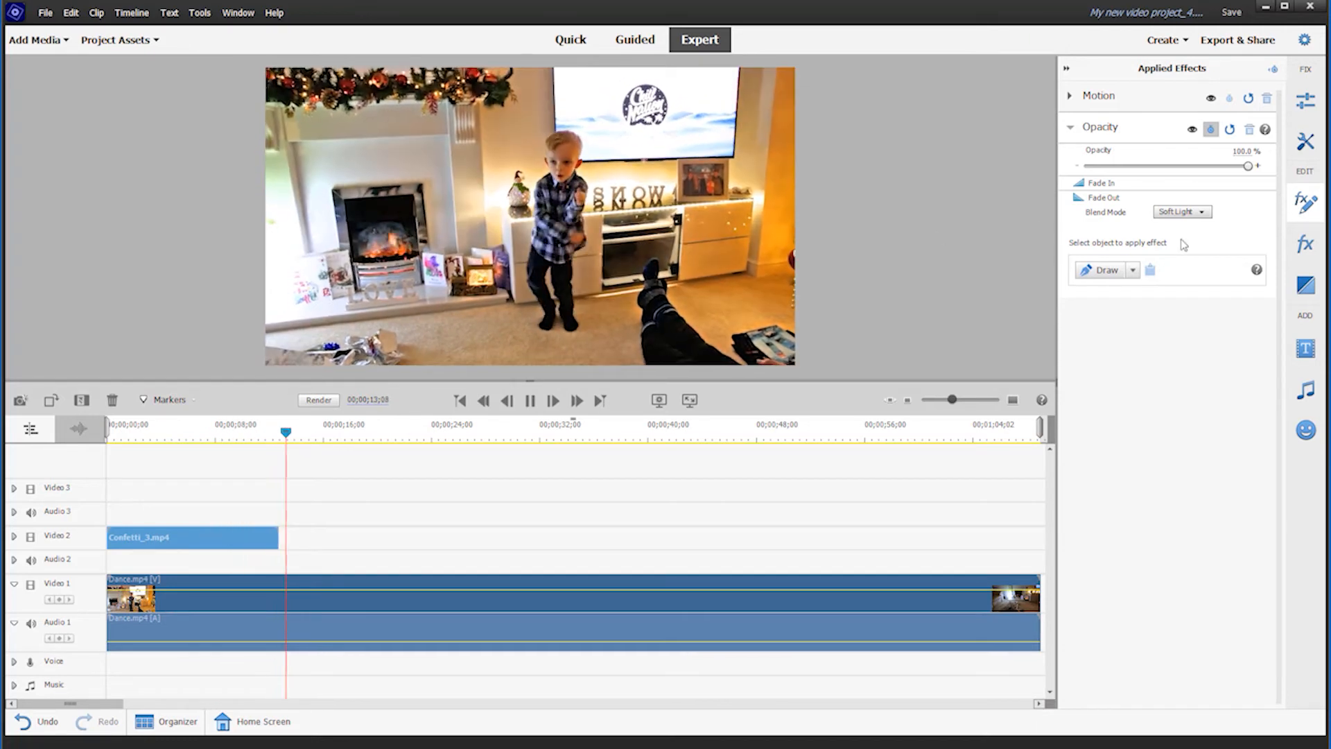
click(1201, 214)
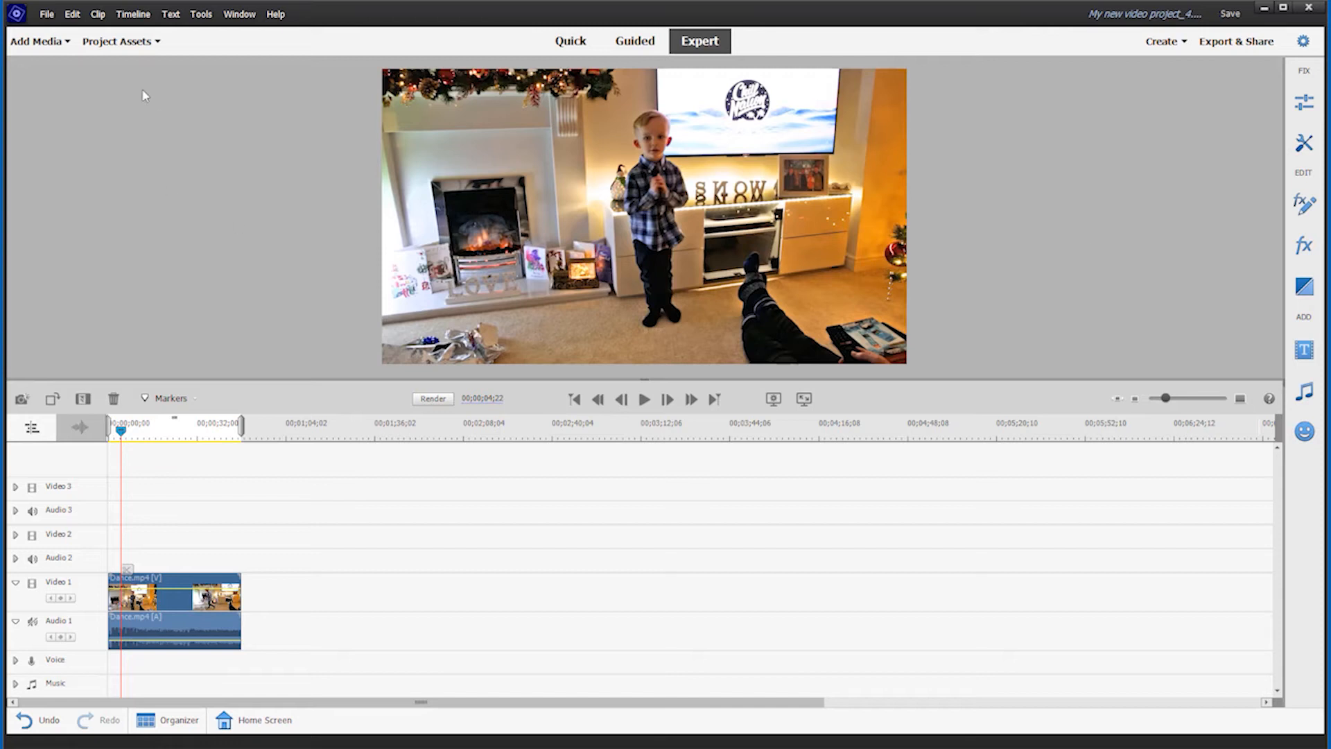
- Place AdobeStock.mp4 from the project assets at the start of the Video 2 track above Dance.mp4 and preview it
click(118, 41)
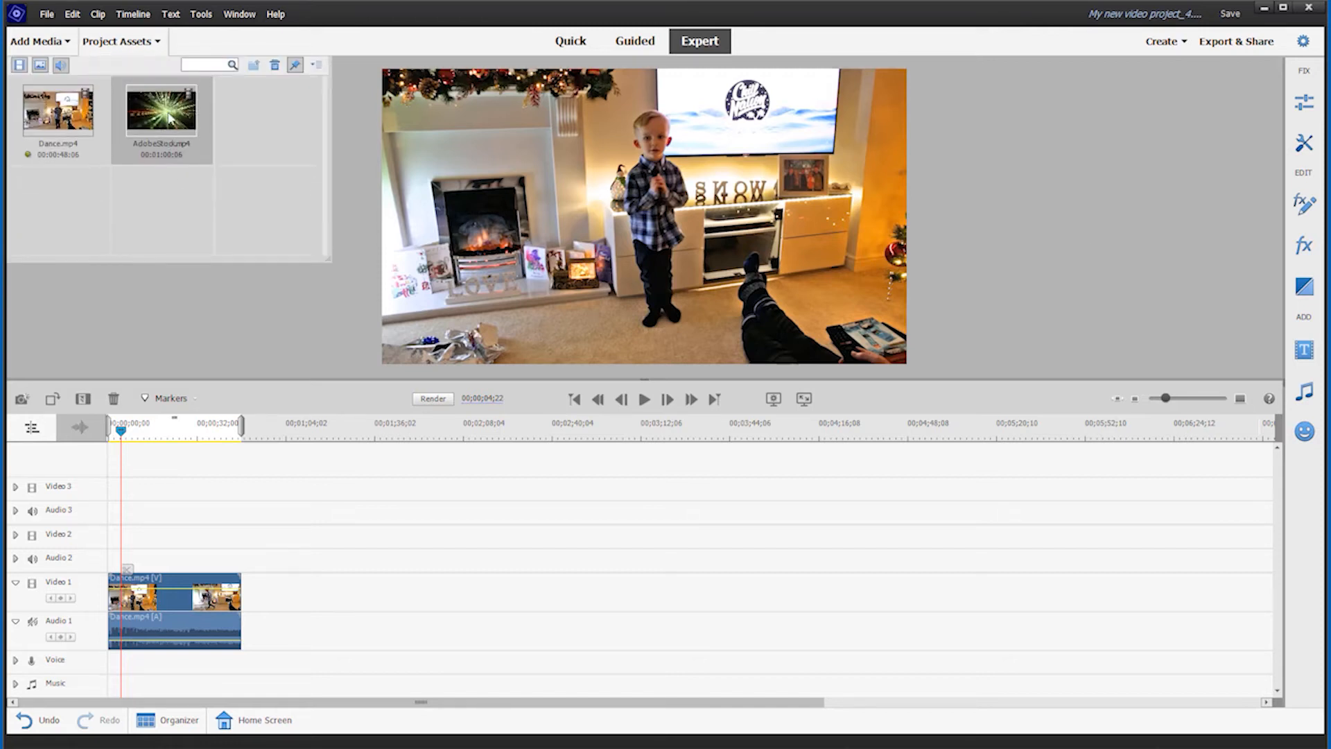
drag(197, 153, 114, 554)
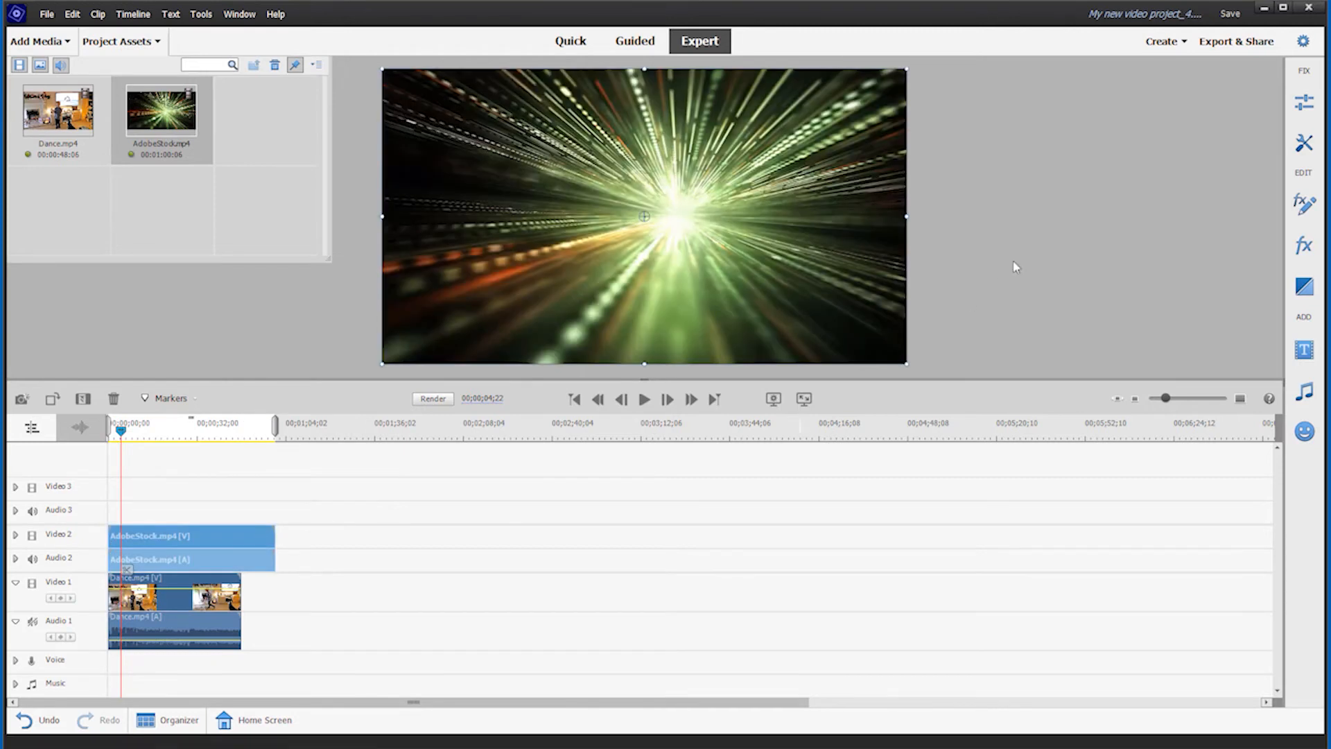
click(151, 43)
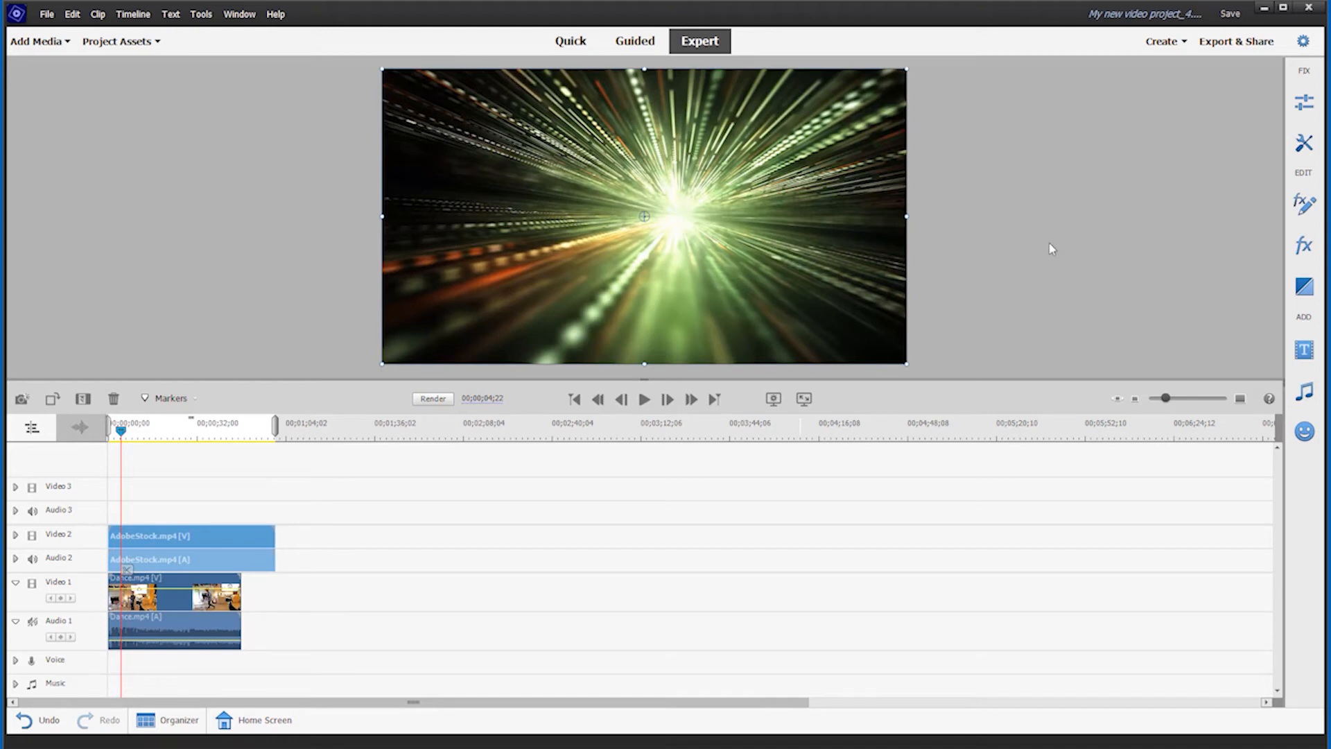
click(642, 400)
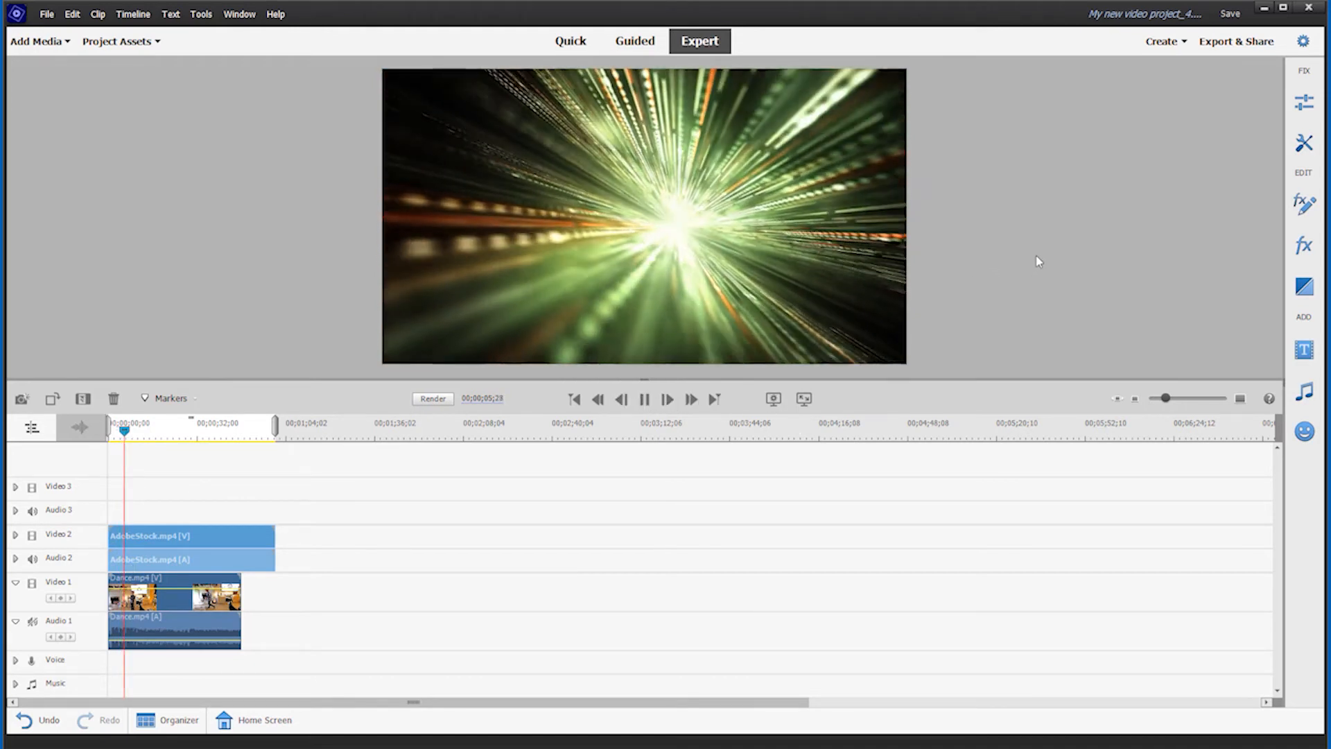
click(644, 400)
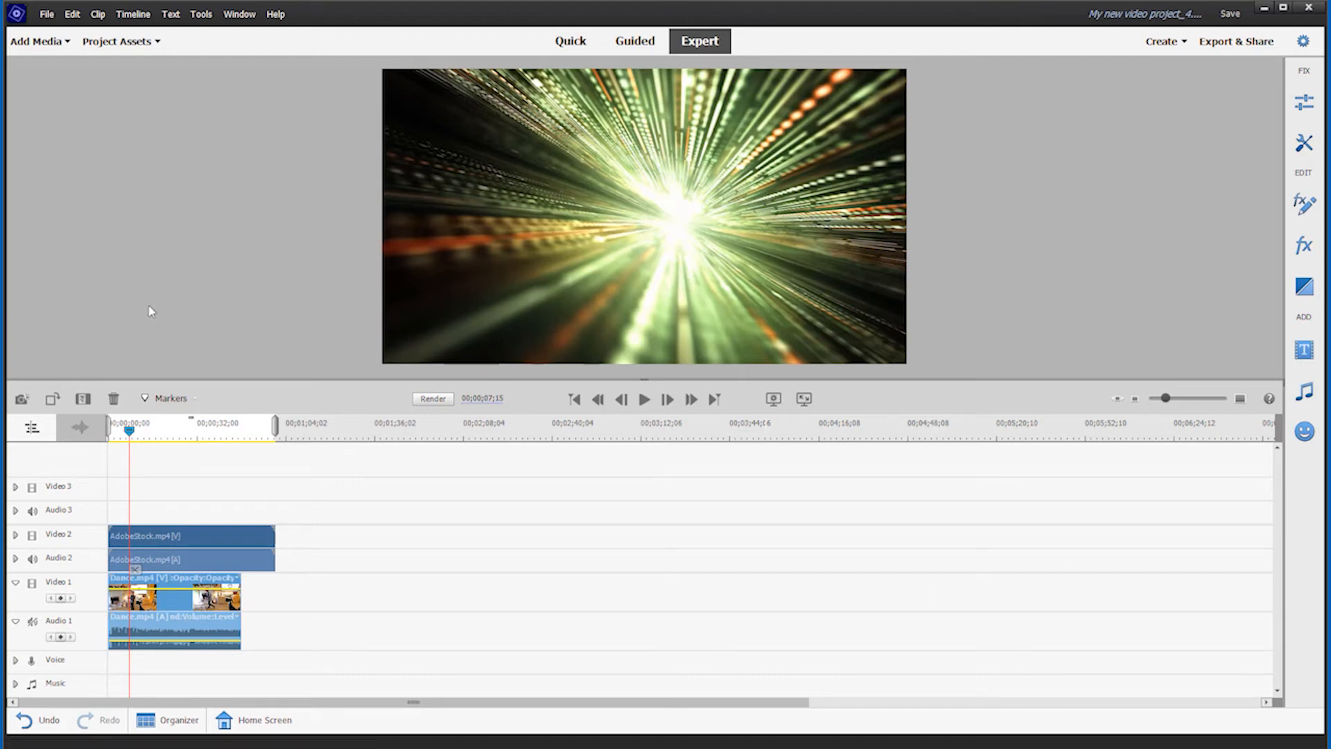
- Set the opacity blend mode of the AdobeStock.mp4 clip on Video 2 to Lighten
click(211, 541)
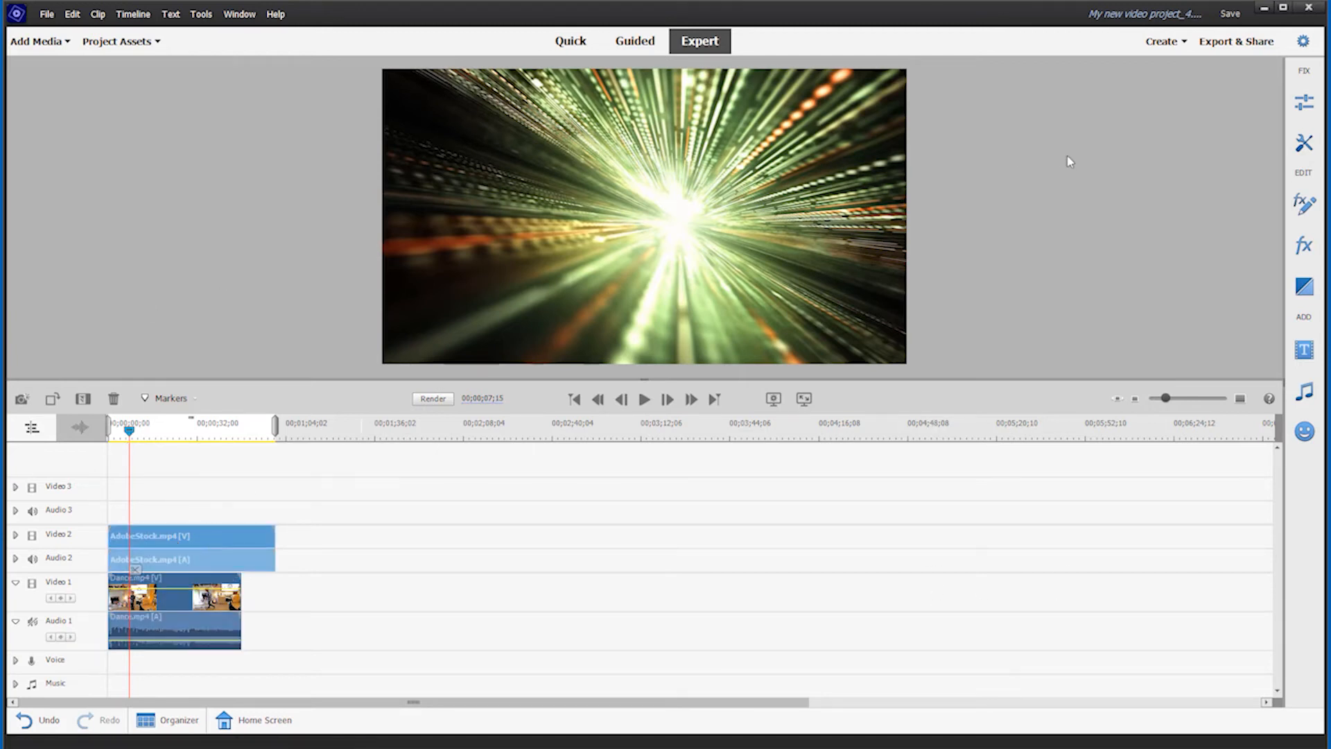
click(1304, 204)
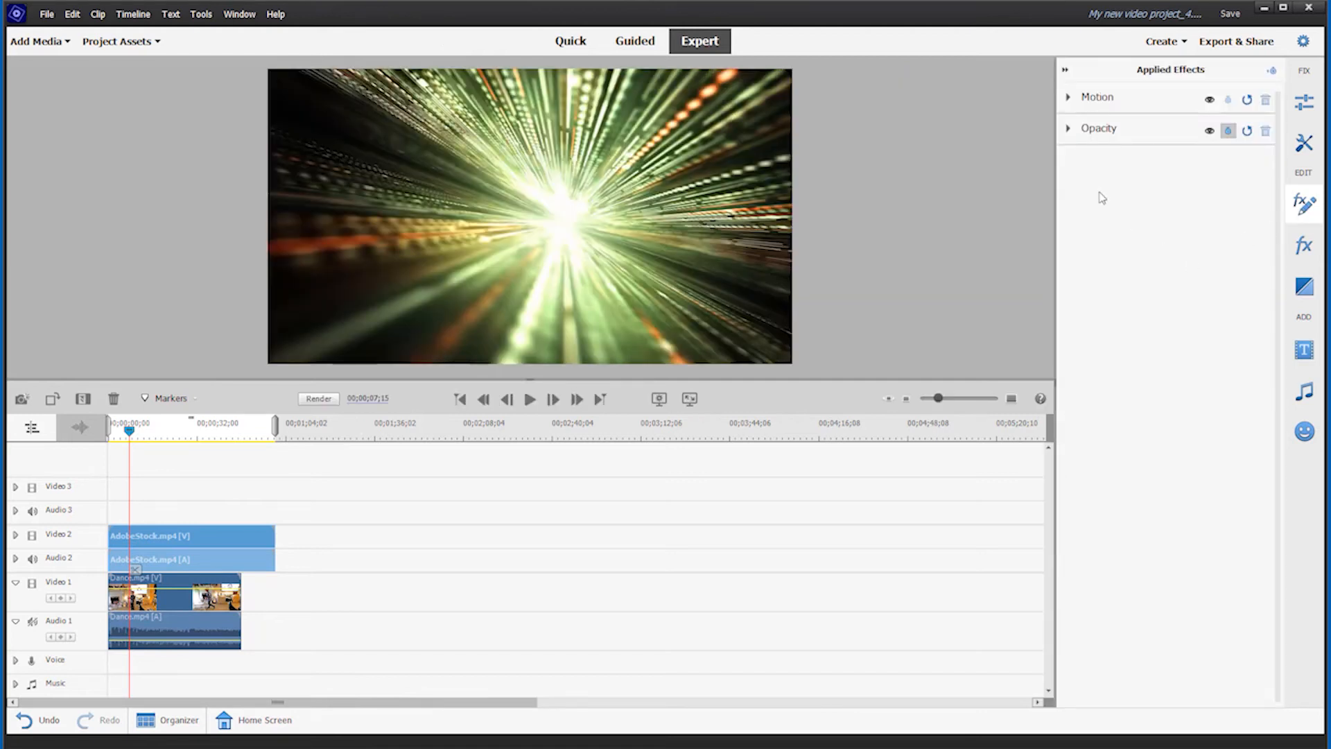
click(1068, 130)
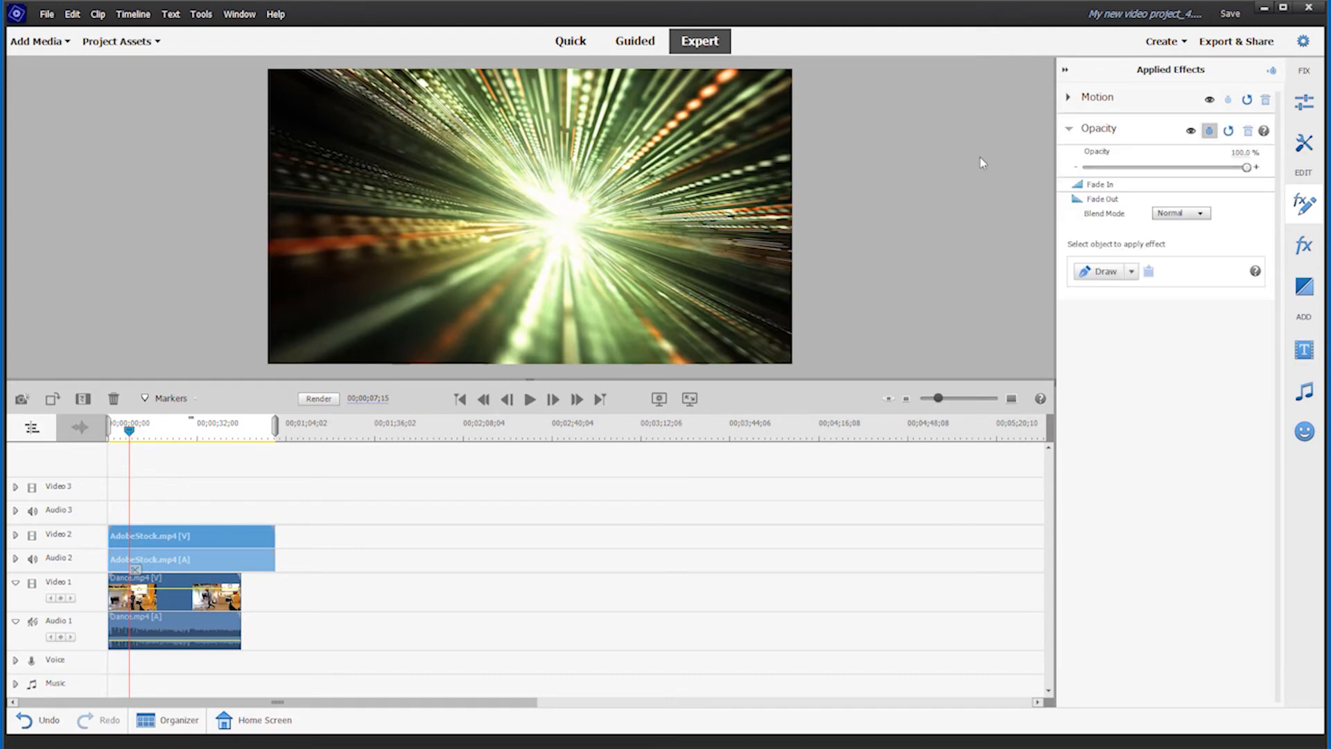
click(1189, 215)
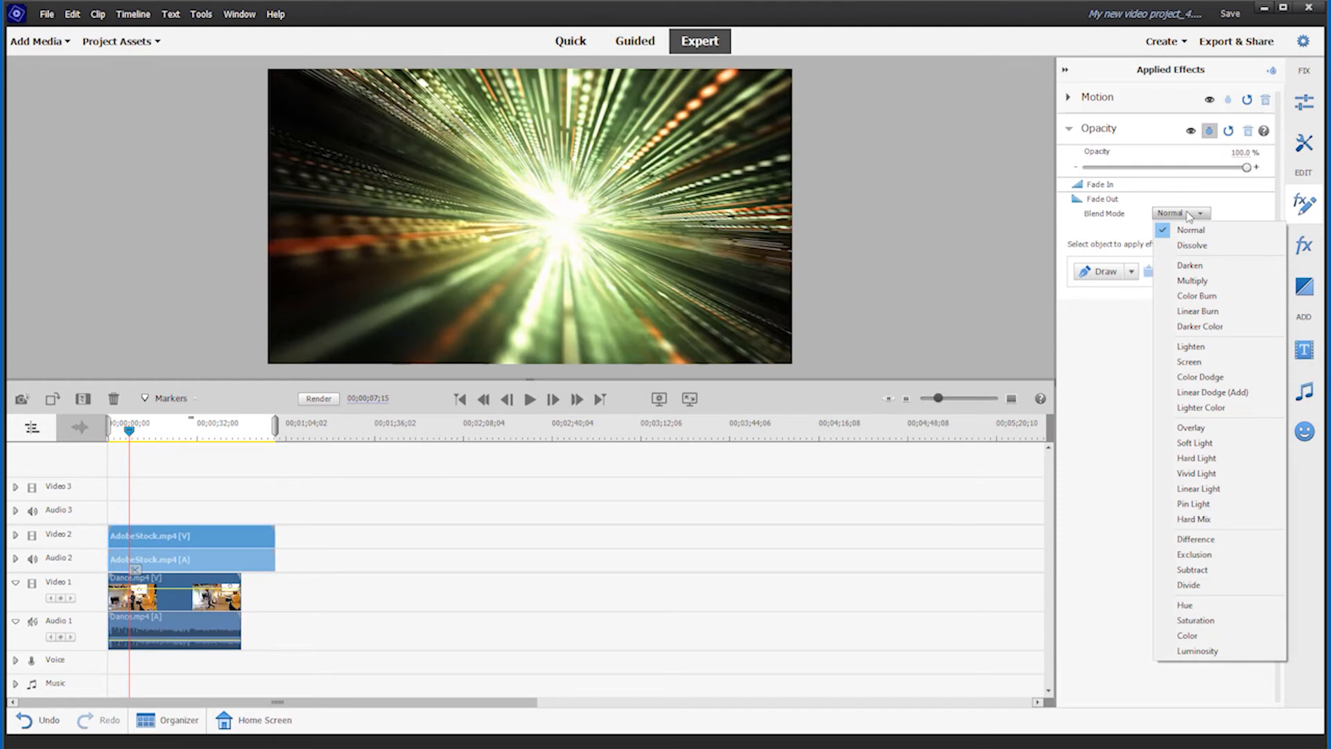
click(1223, 353)
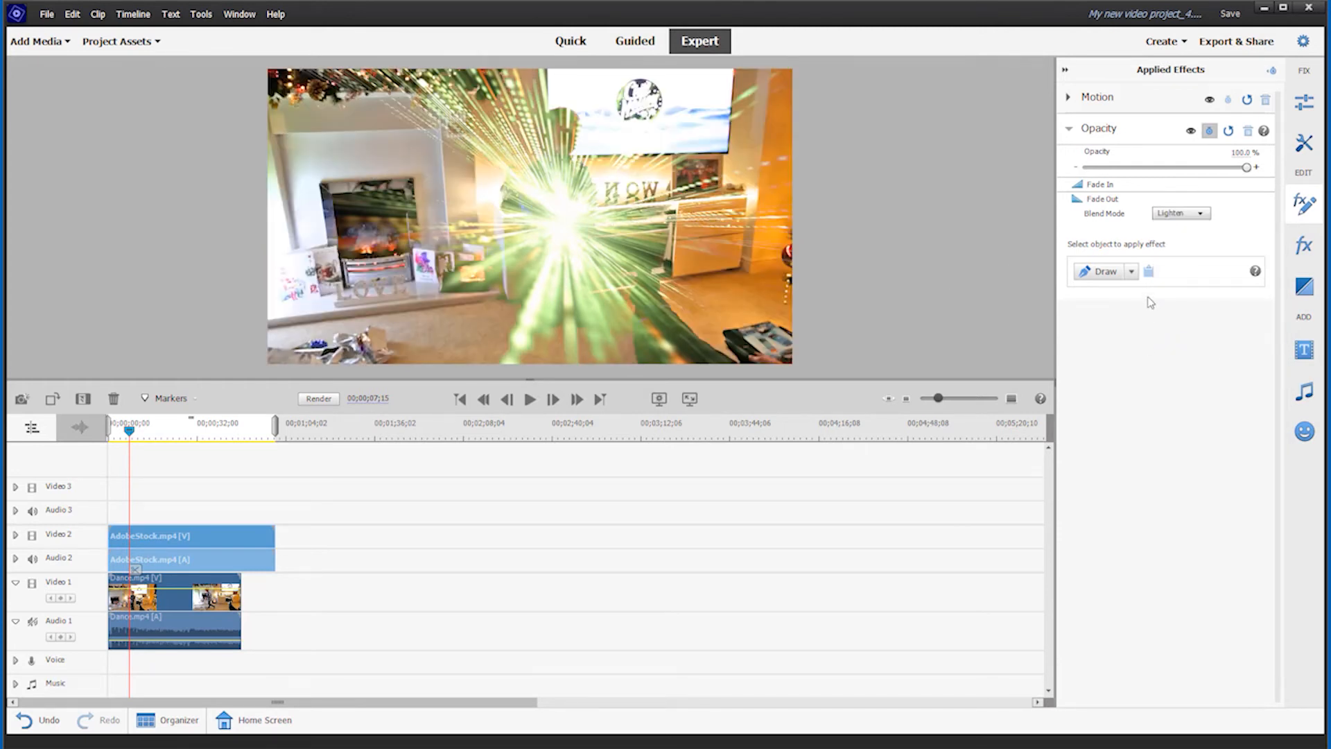
- Try the Screen and Color Dodge opacity blend modes on the AdobeStock.mp4 clip on Video 2
click(1197, 216)
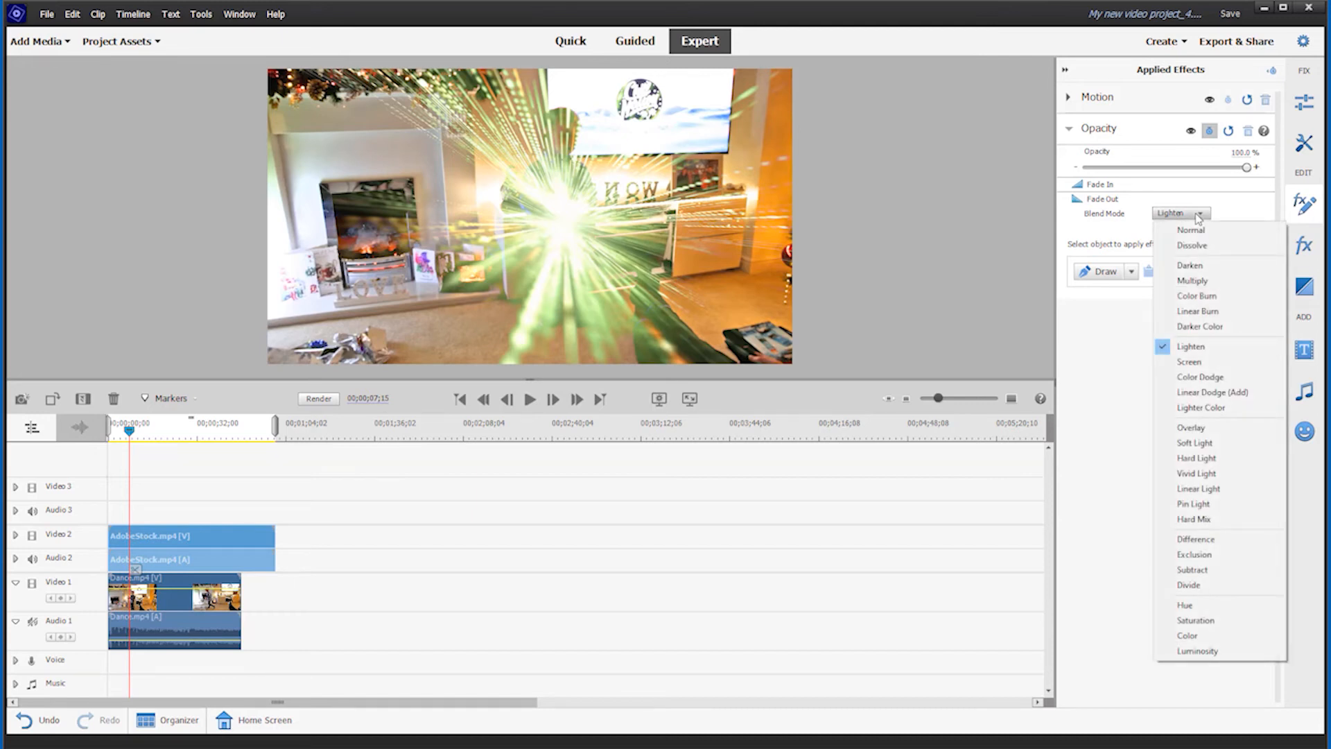
click(1189, 361)
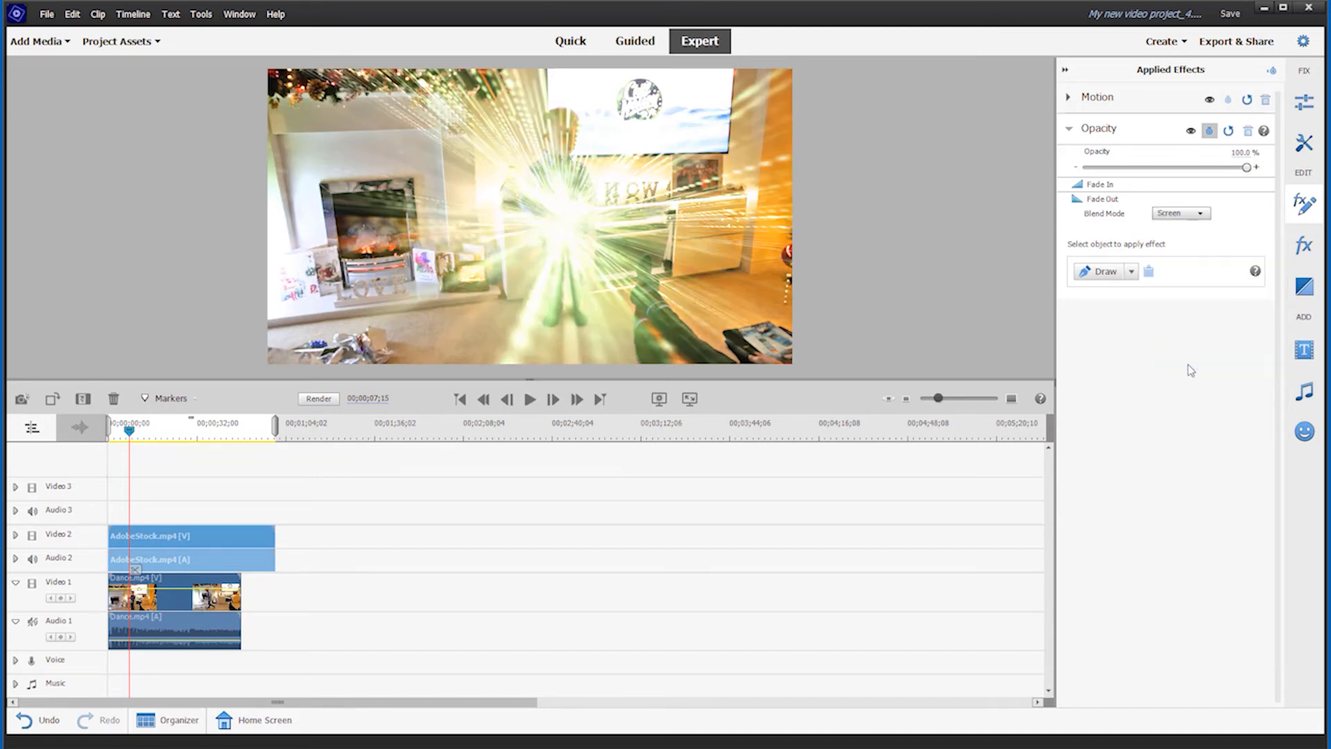
click(1196, 214)
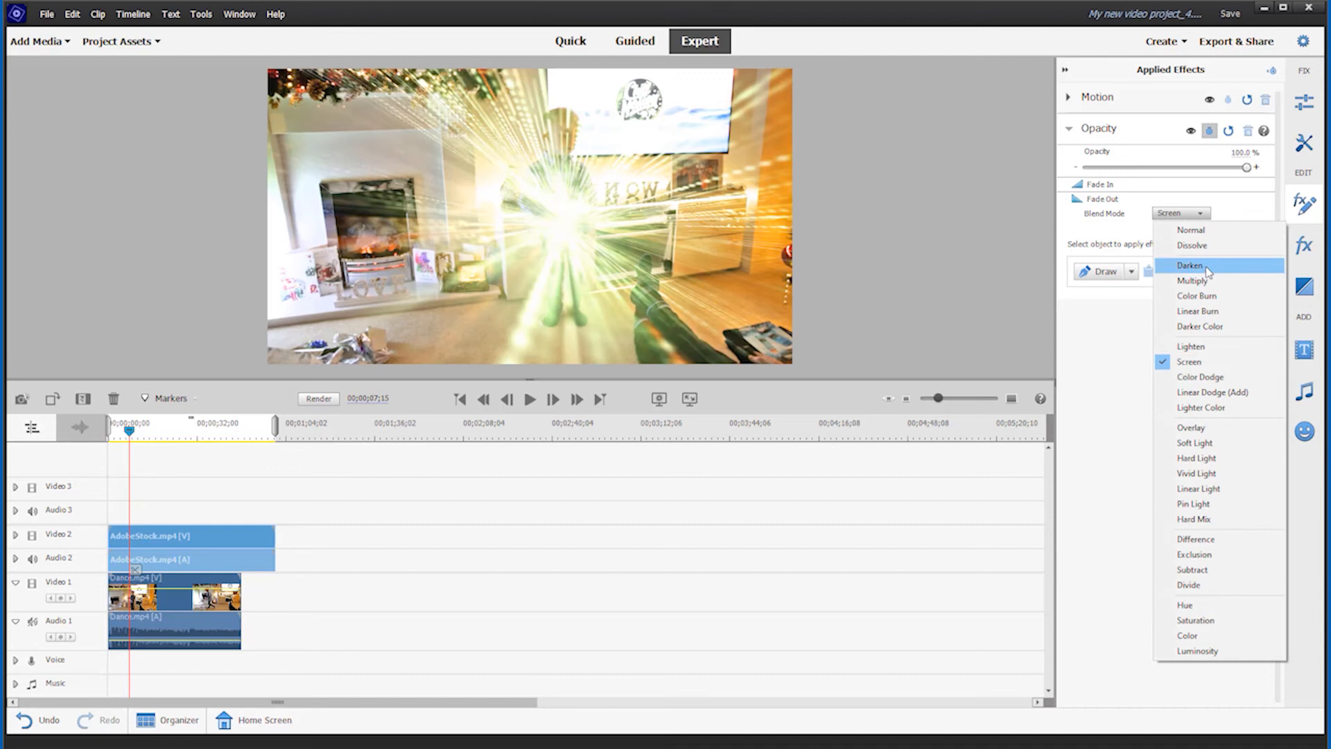
click(1183, 377)
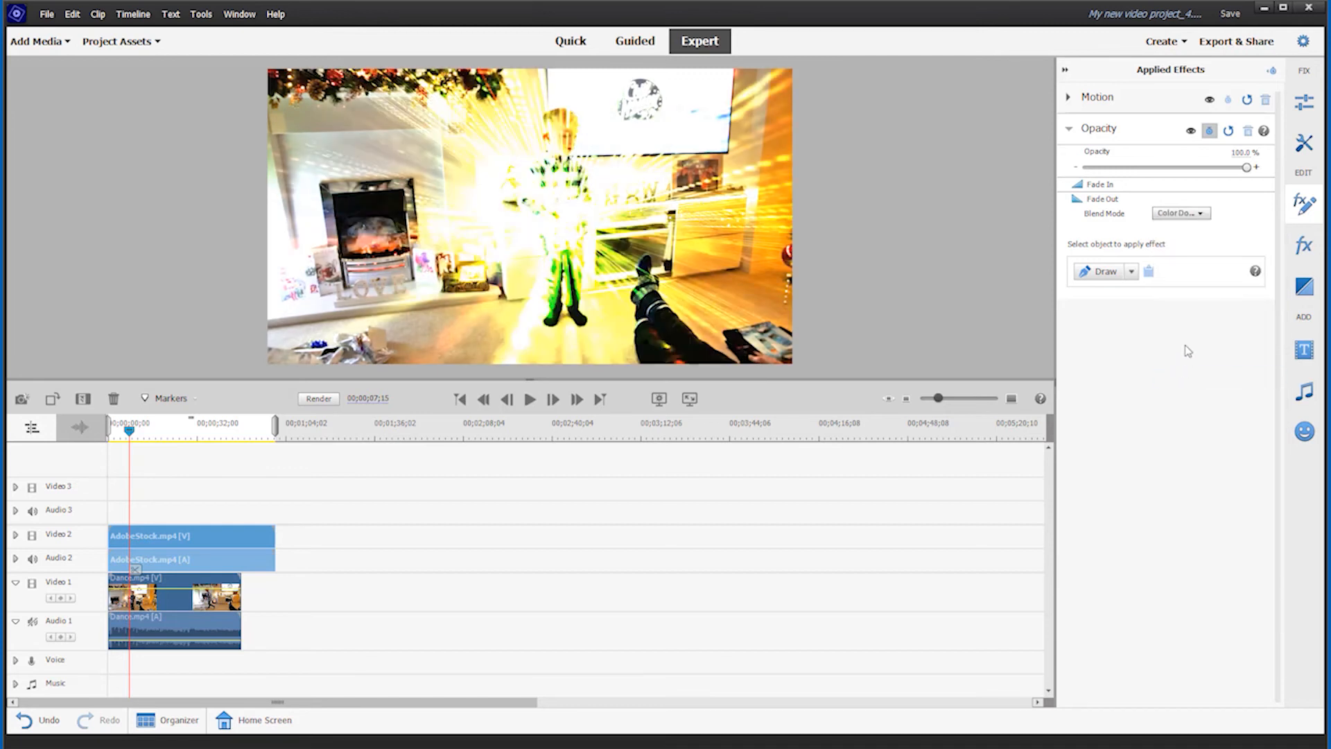
- Set the AdobeStock.mp4 clip's opacity blend mode to Darker Color and preview the result, replaying it from the start of the timeline
click(1205, 216)
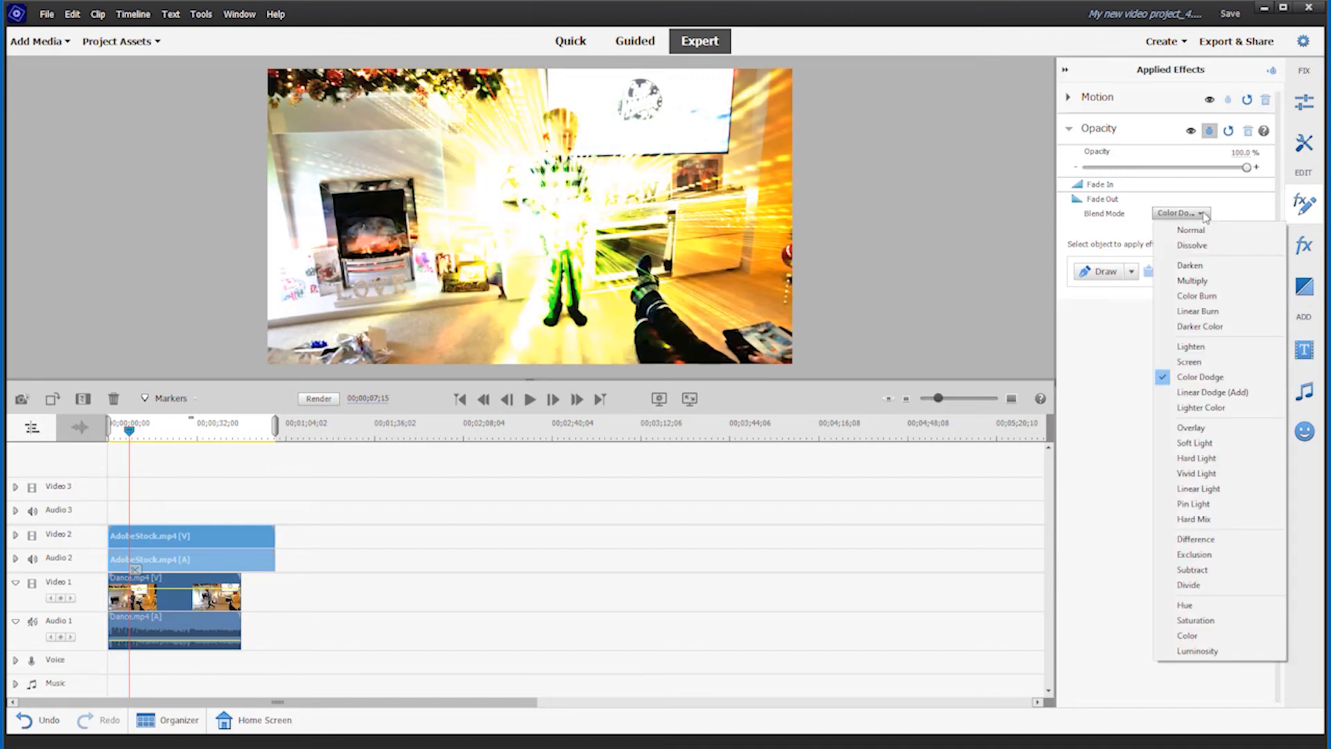
click(1184, 327)
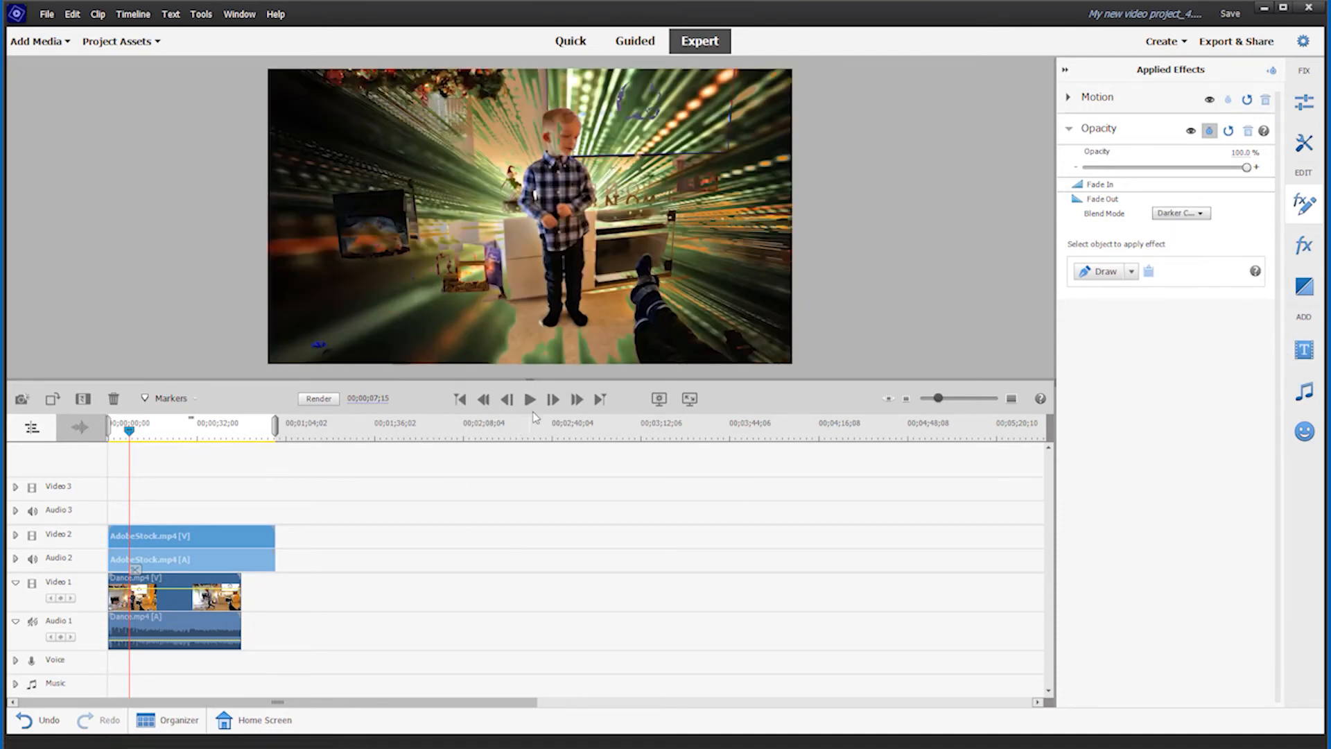
key(space)
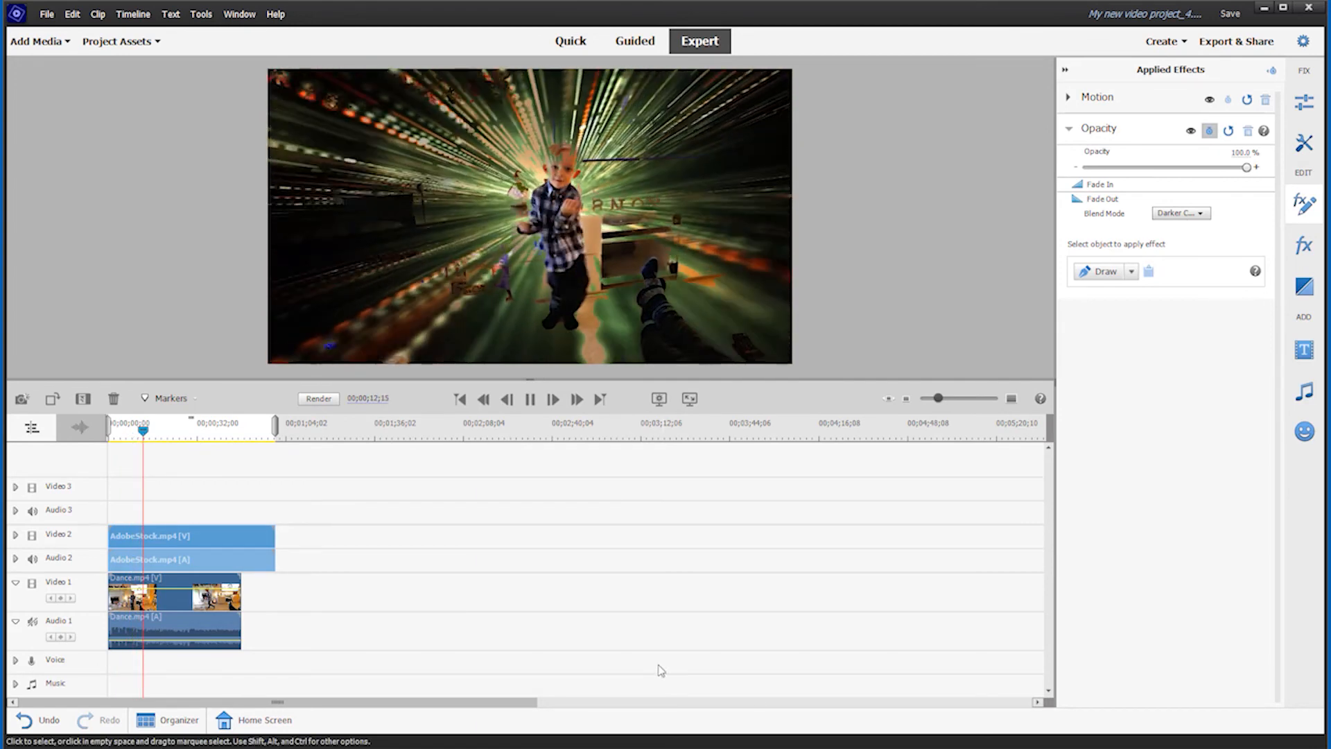
click(531, 400)
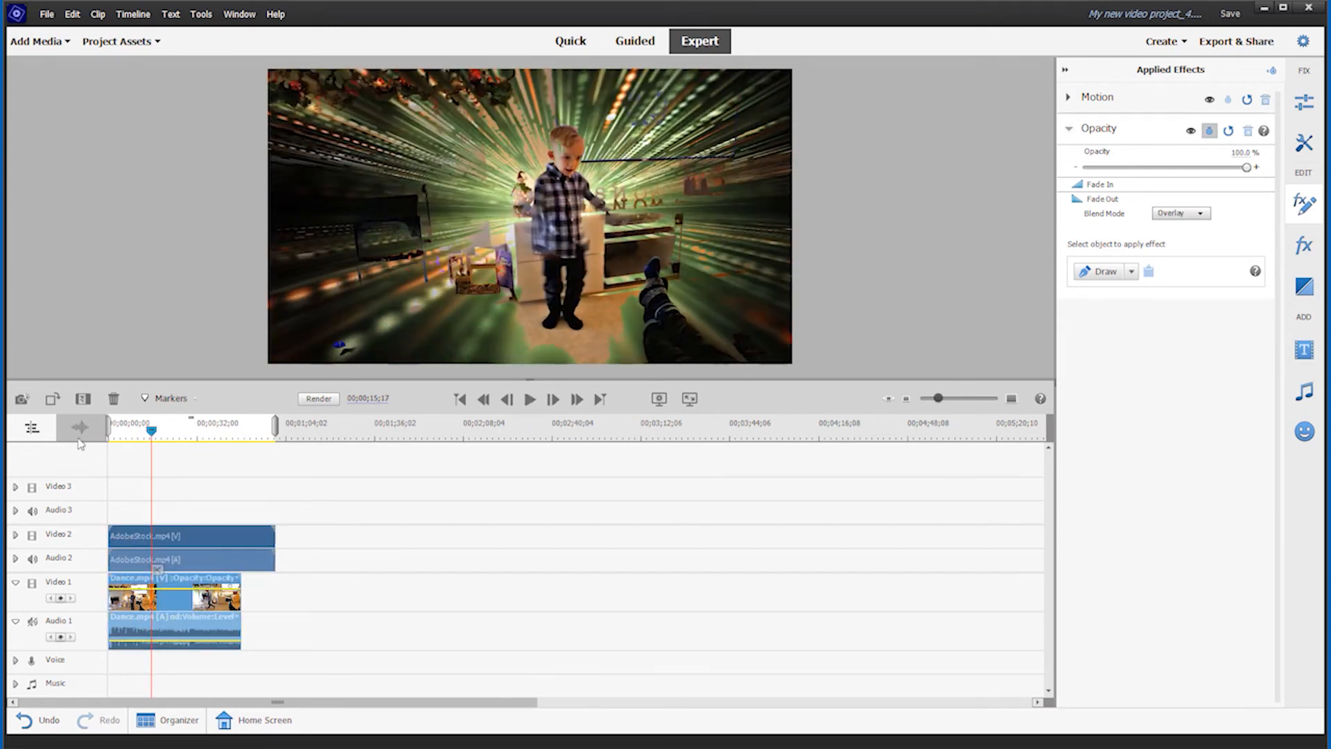
drag(152, 432, 109, 430)
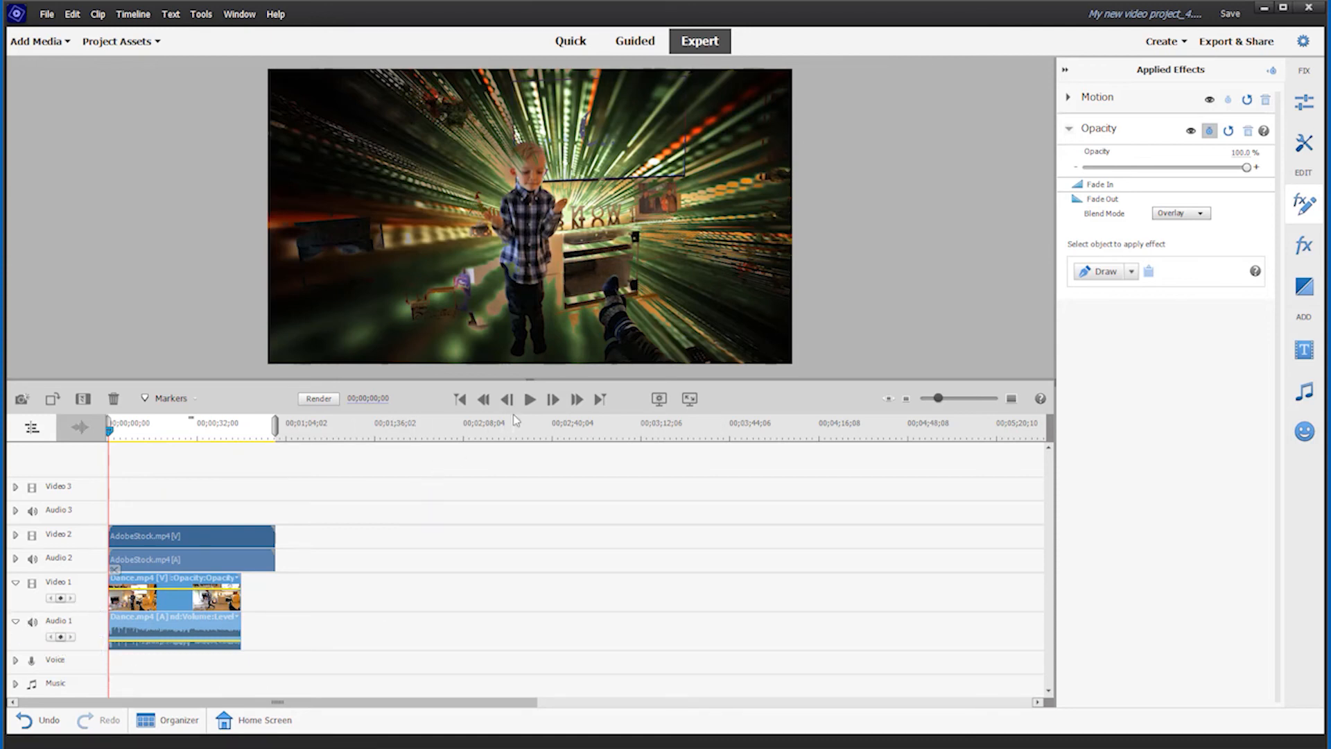
click(529, 399)
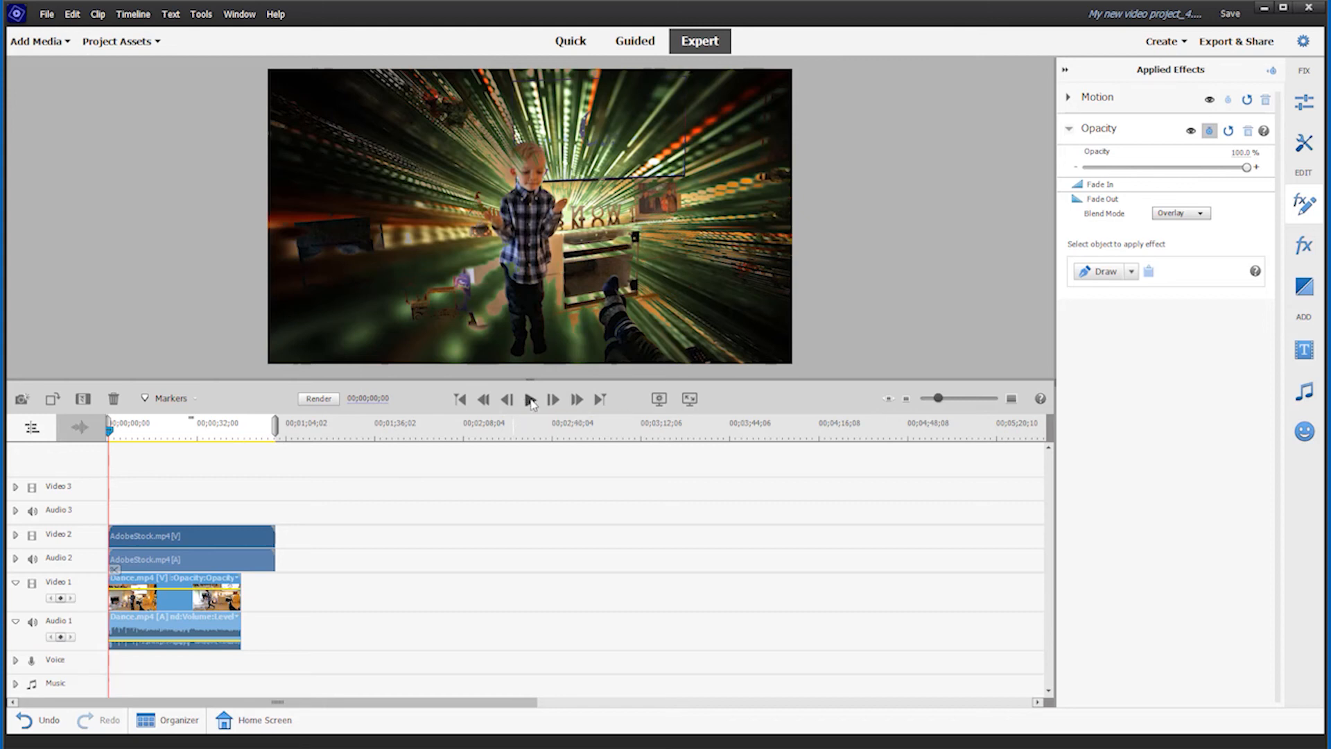